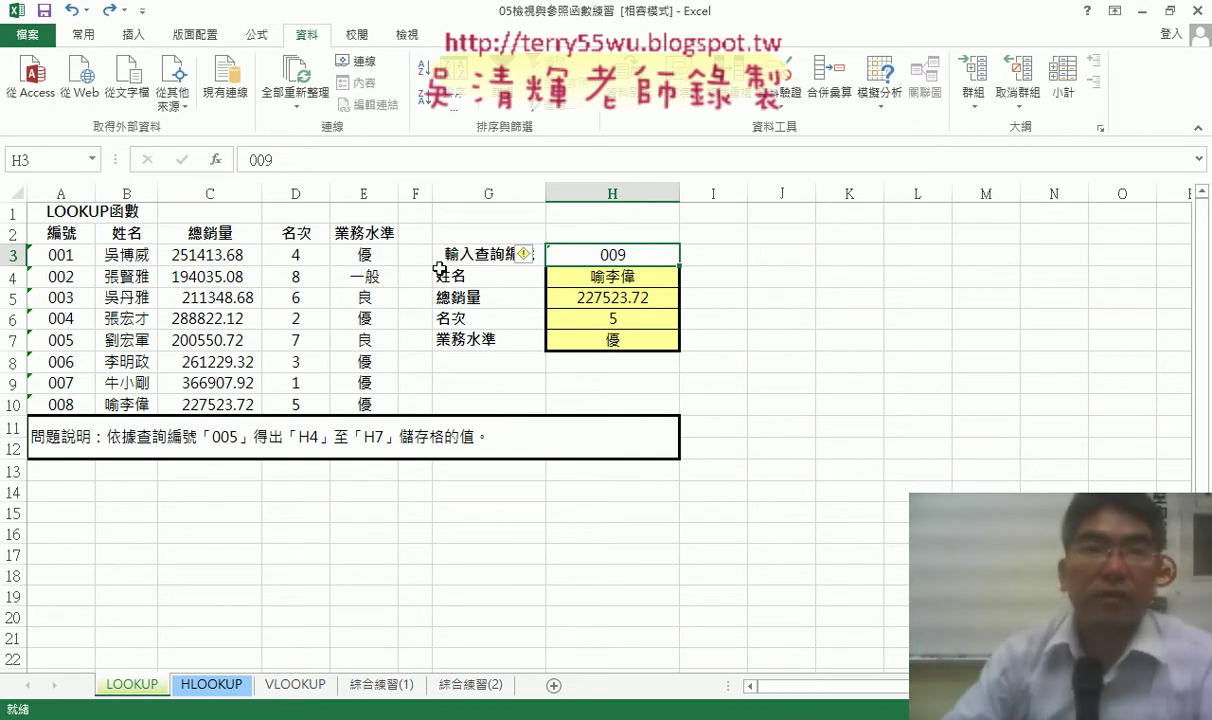
Step: Select cells A2:A10, from the 編號 header down to ID 008
click(68, 233)
drag(68, 233, 68, 404)
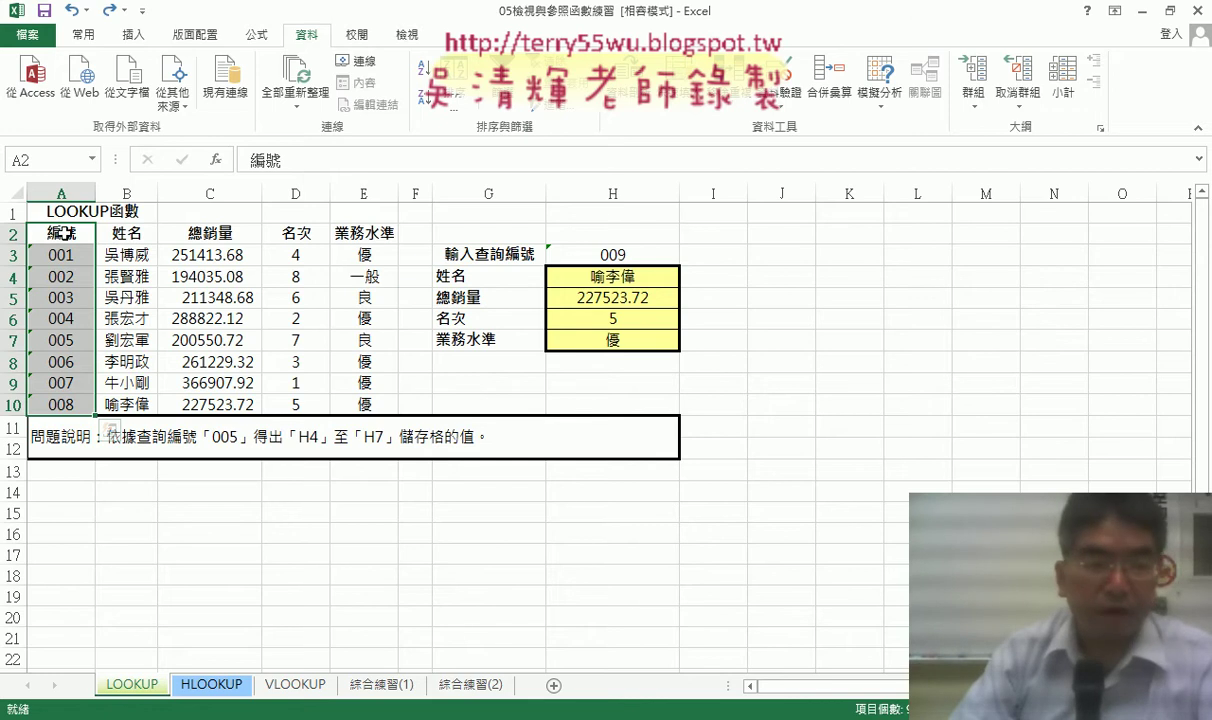
Step: Reselect A2:A10 and bring up the Create from Selection dialog on the Formulas tab
drag(62, 233, 72, 406)
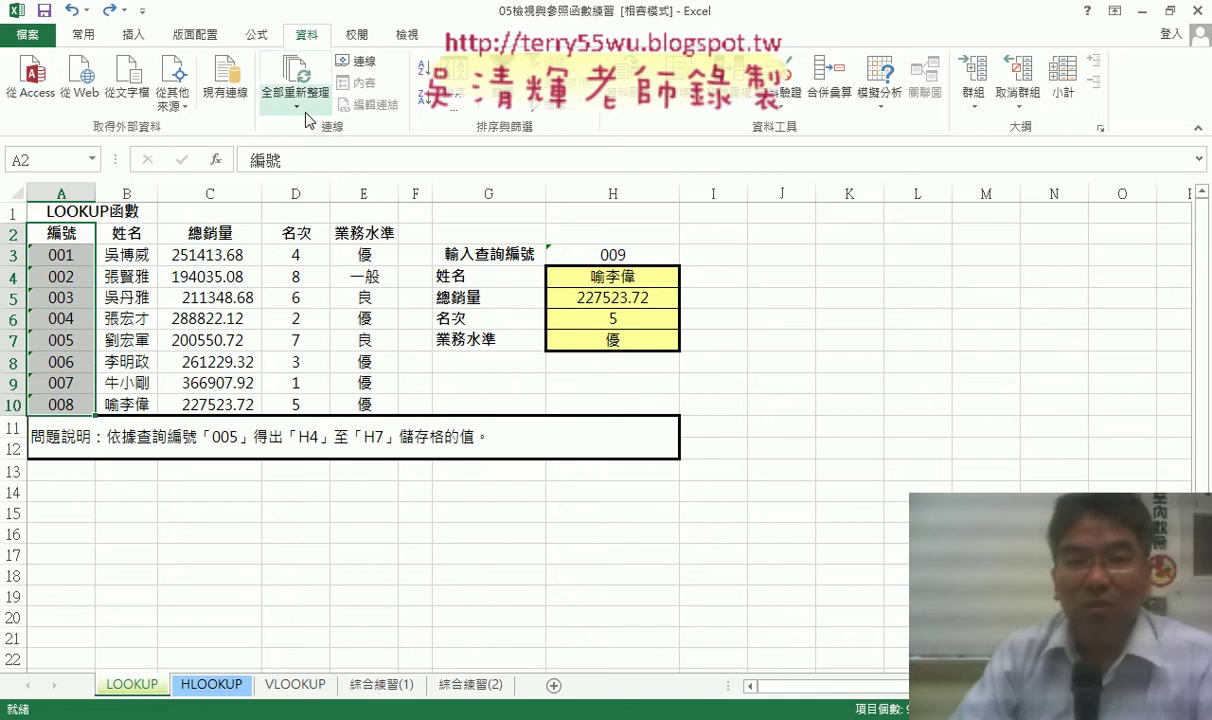
click(262, 38)
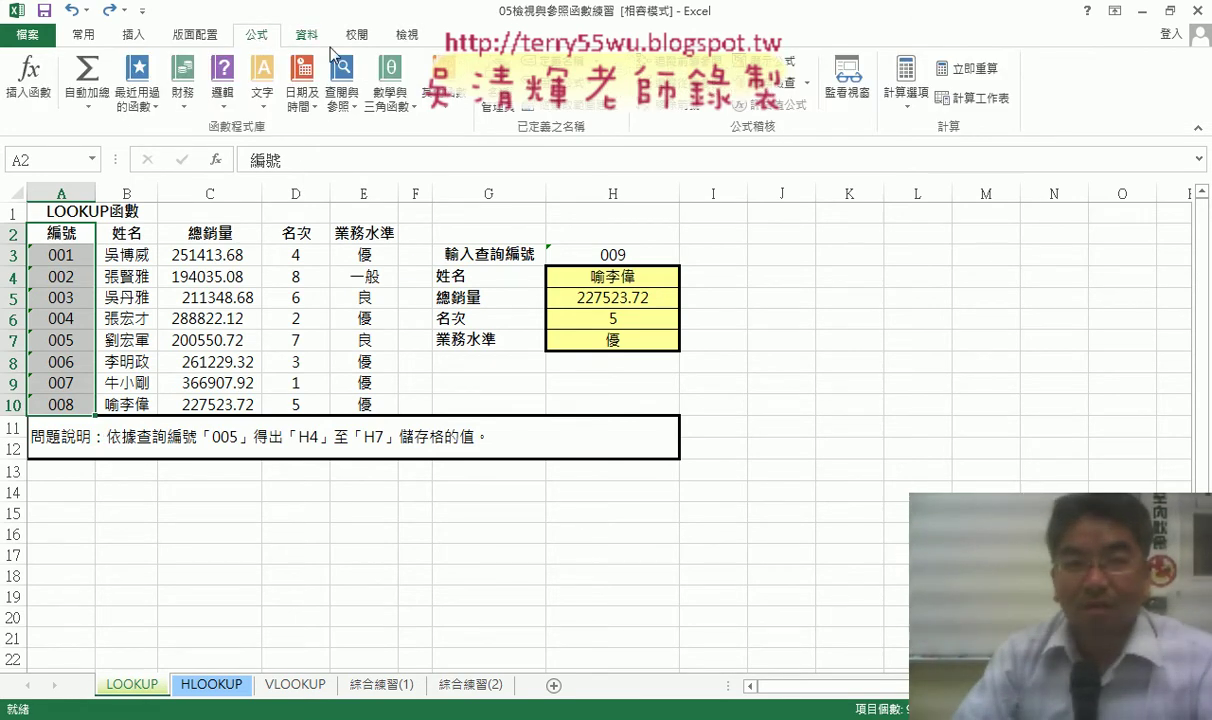
click(575, 117)
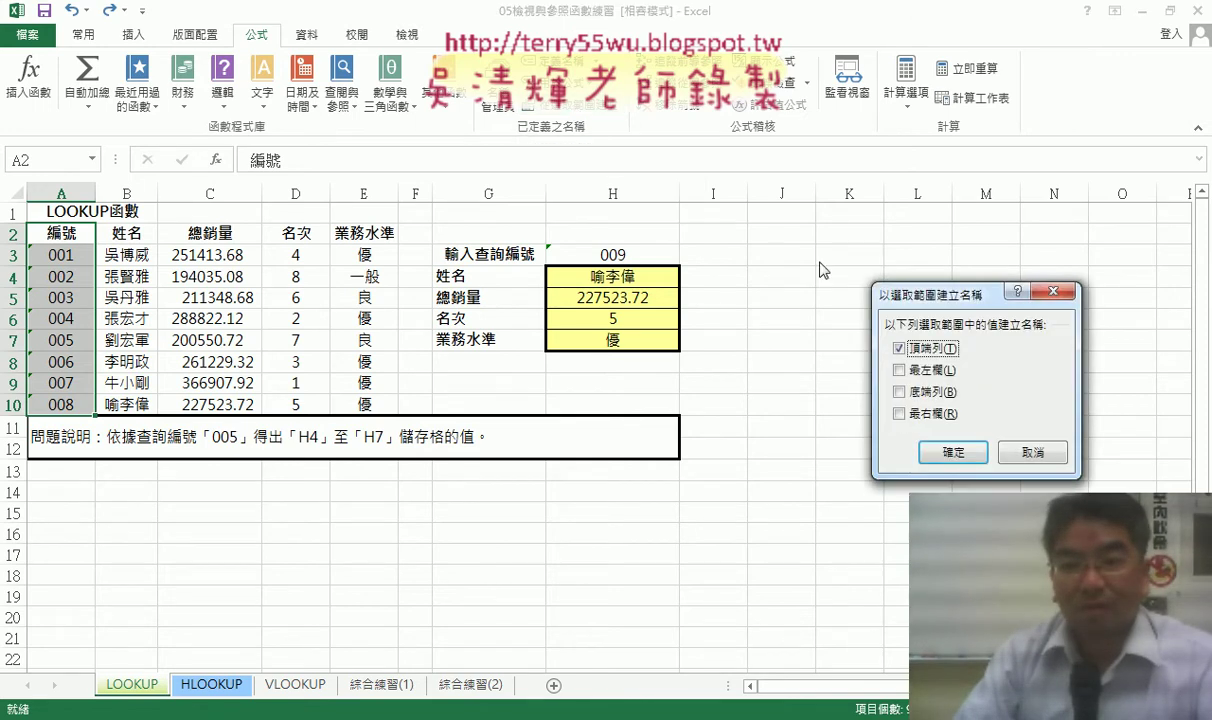
drag(858, 283, 482, 180)
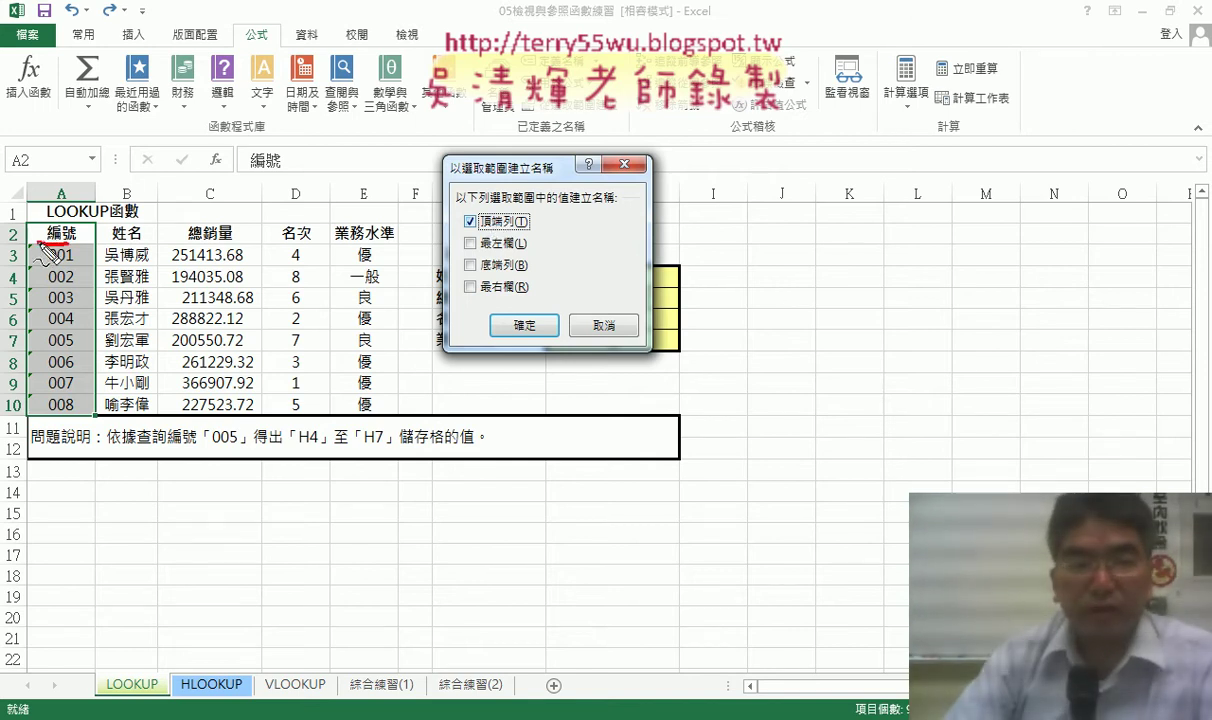
Step: Highlight the 編號 header and Top row option, then create the name 編號 from the top row
drag(84, 244, 88, 226)
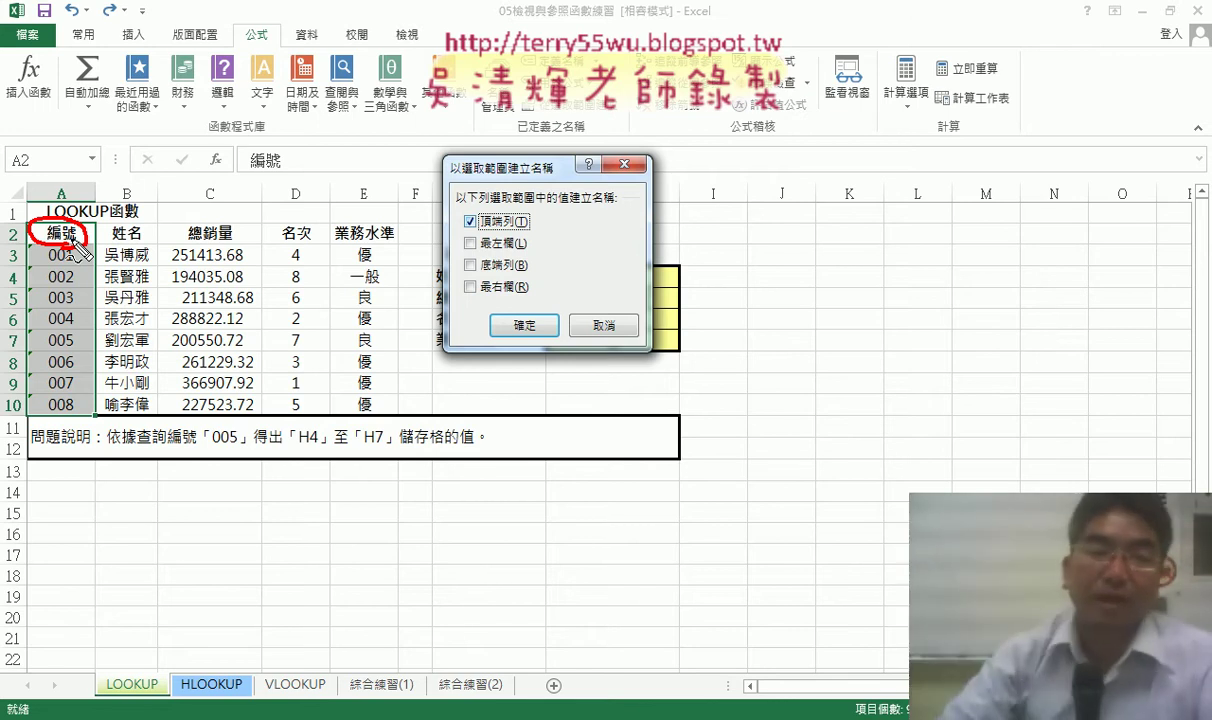
drag(78, 244, 80, 238)
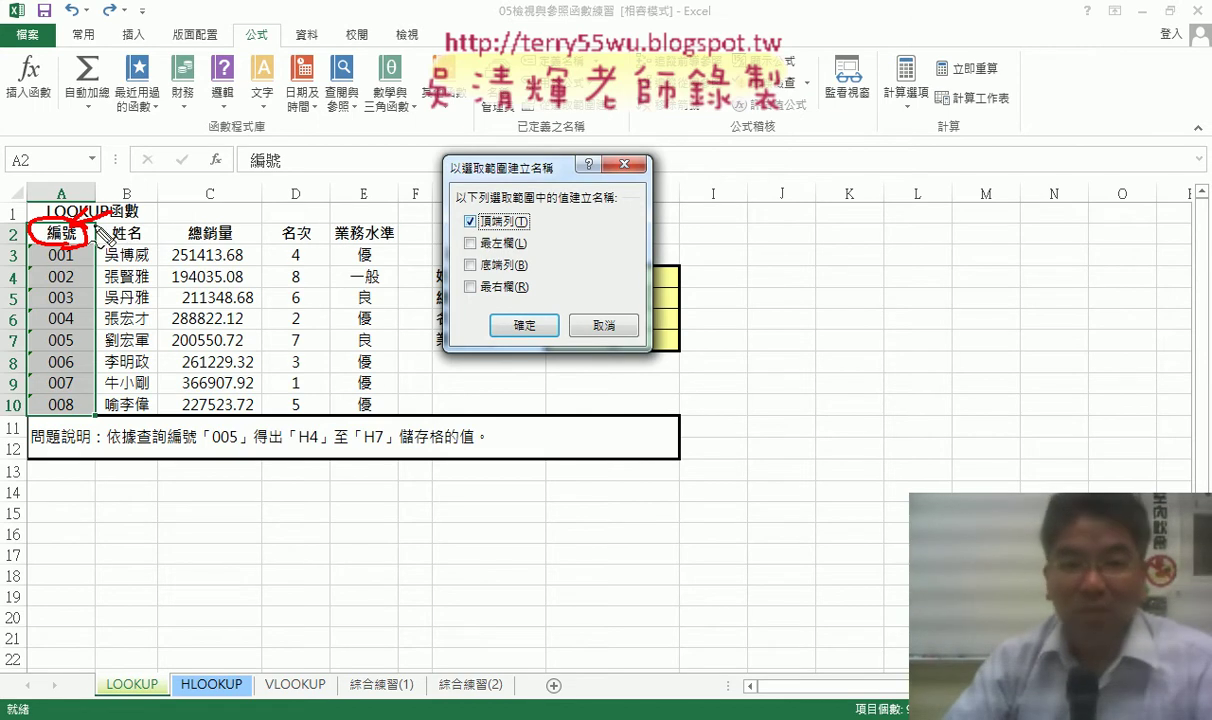
mouse_move(500, 235)
mouse_down()
mouse_move(450, 245)
mouse_move(518, 250)
mouse_up()
mouse_move(250, 46)
mouse_down()
mouse_move(240, 14)
mouse_move(275, 44)
mouse_up()
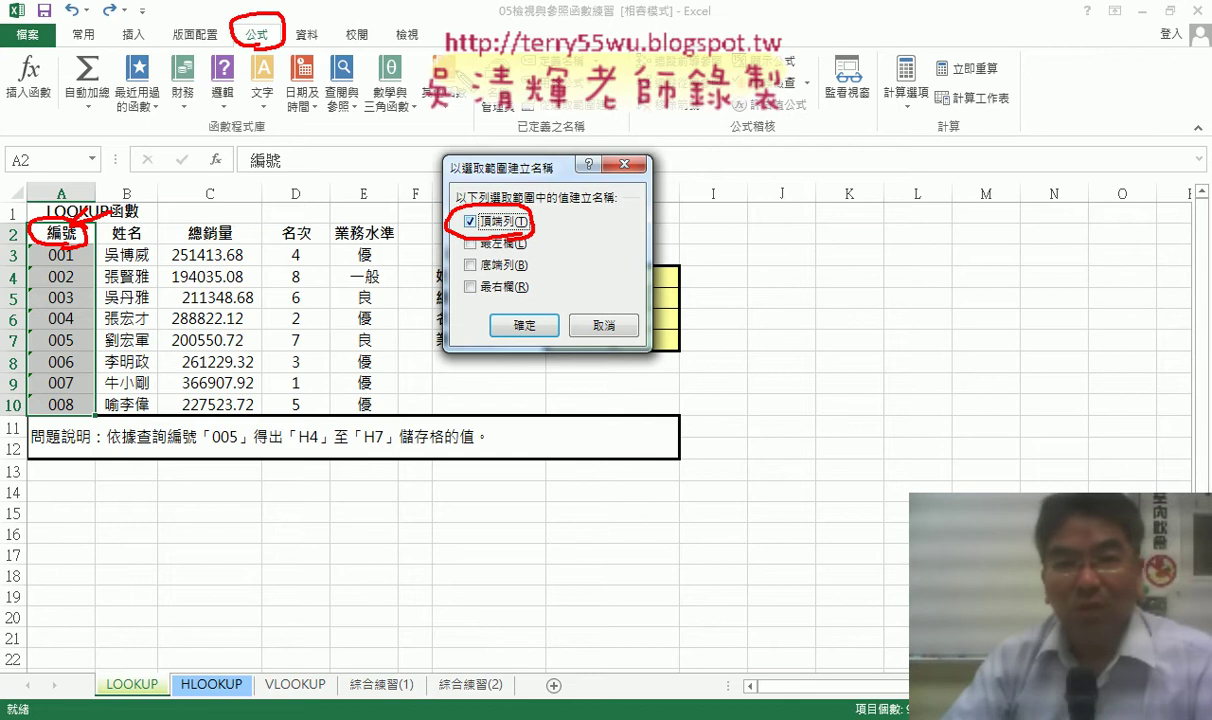
mouse_move(518, 112)
mouse_down()
mouse_move(500, 95)
mouse_move(603, 125)
mouse_up()
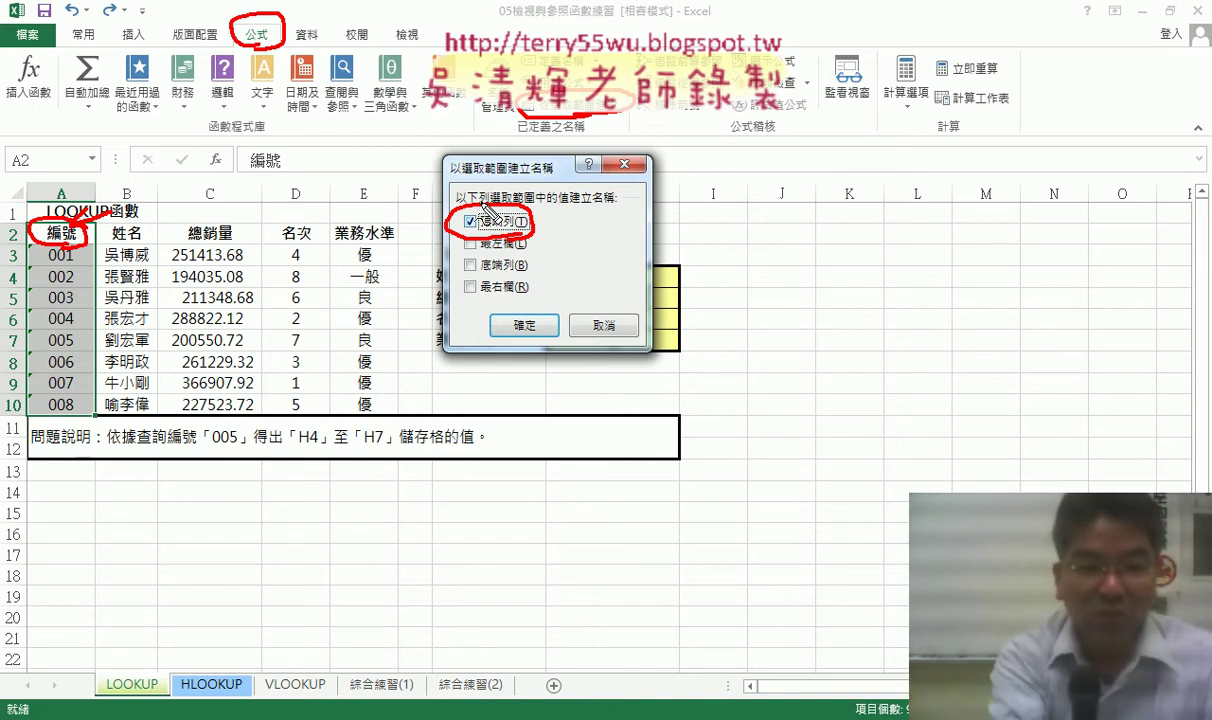
key(Escape)
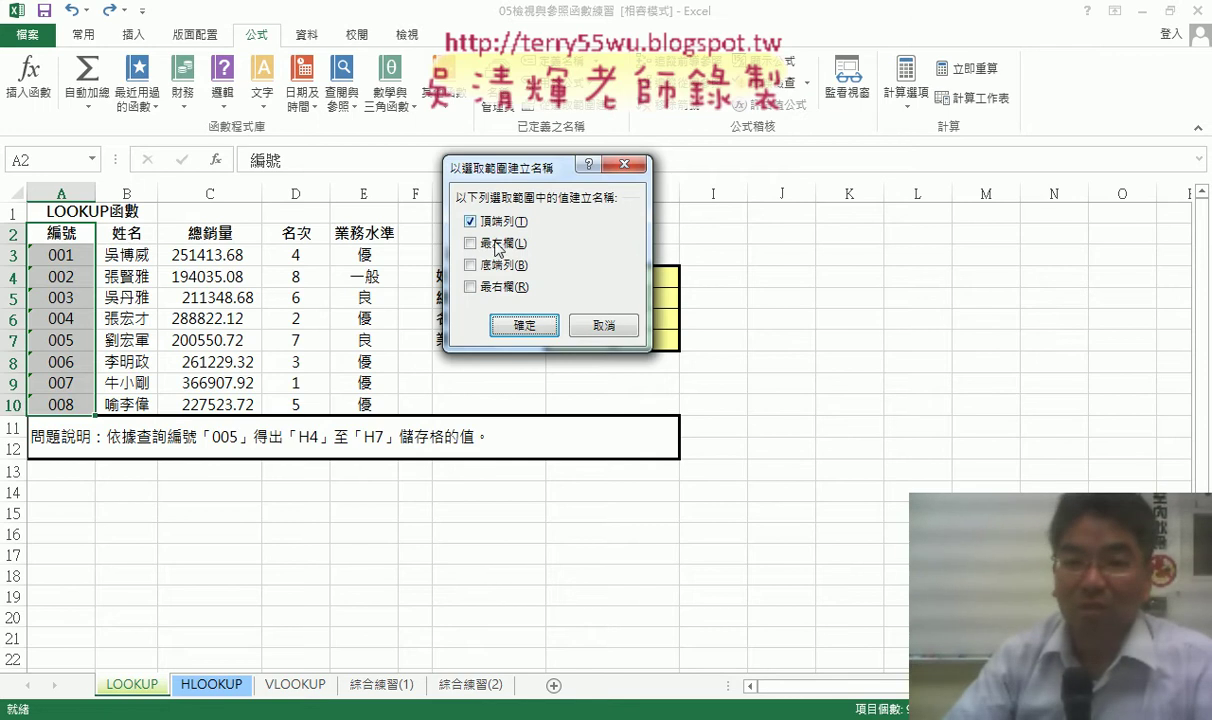
click(522, 324)
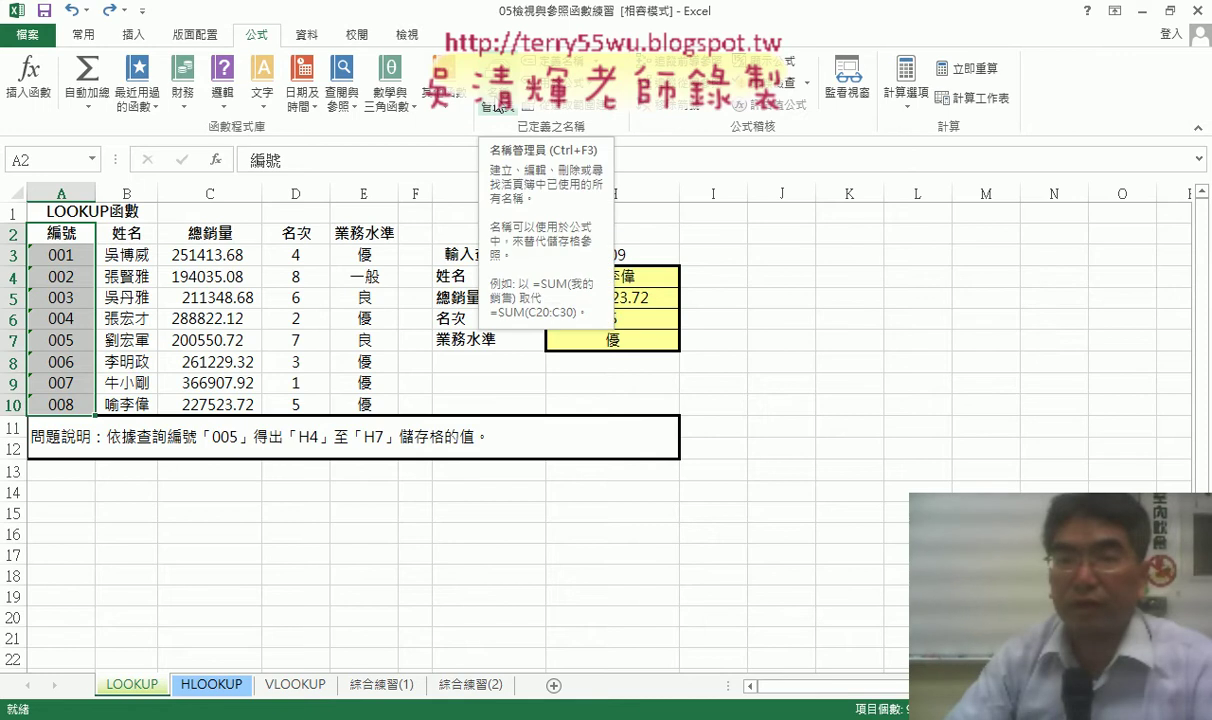
click(497, 107)
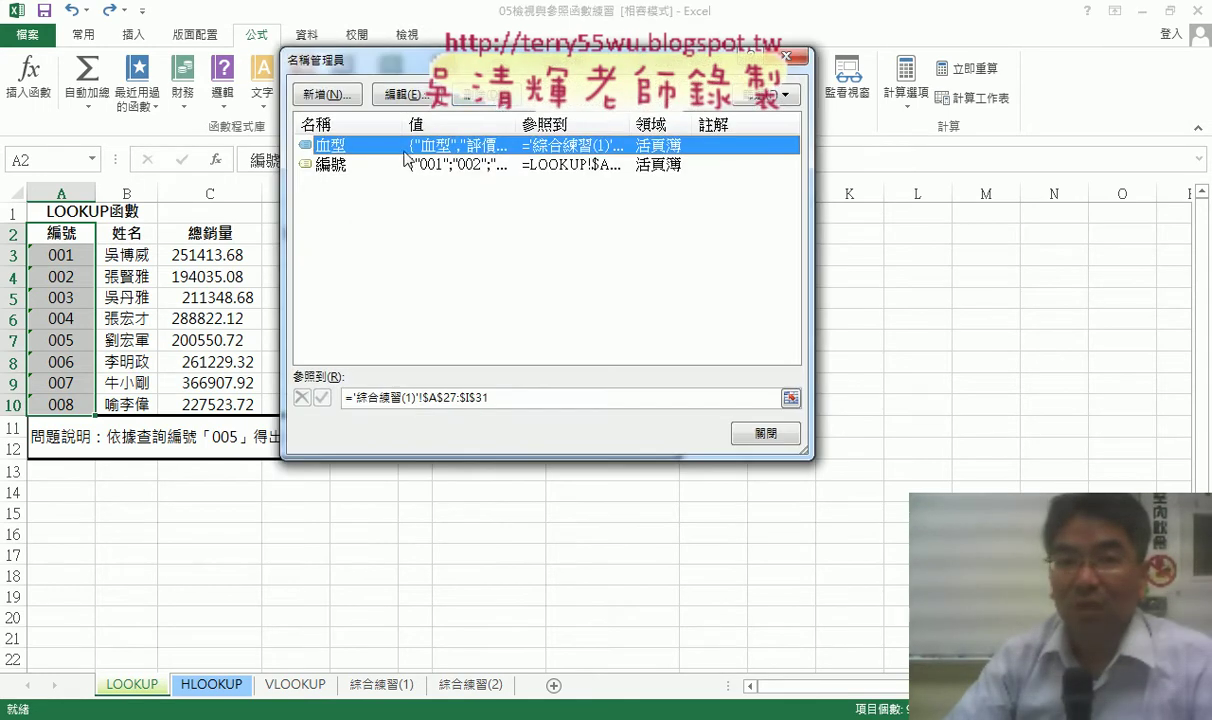
click(335, 164)
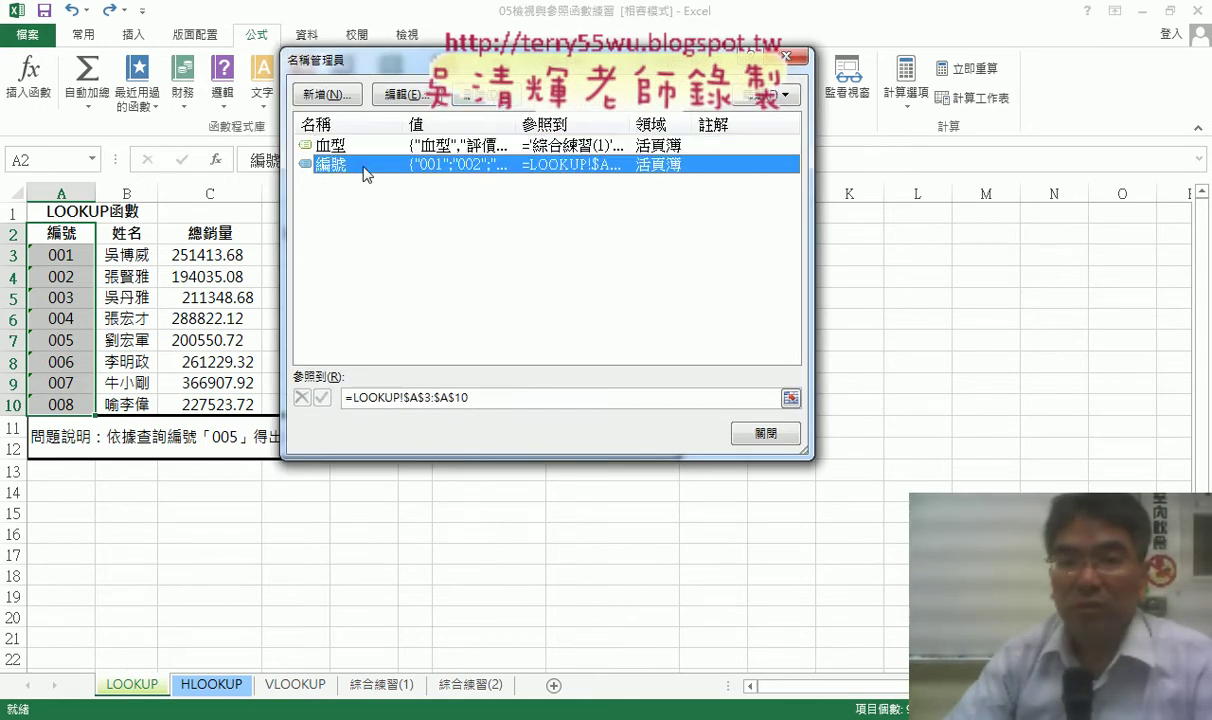
click(476, 403)
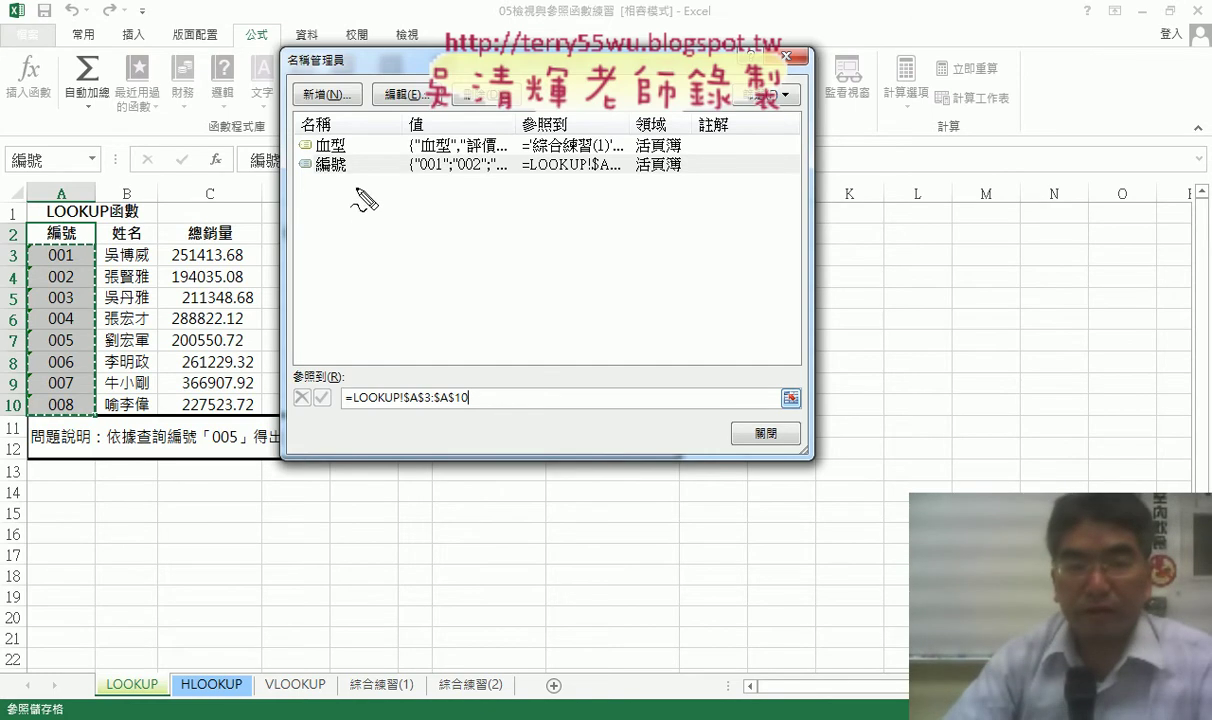
drag(357, 189, 336, 197)
drag(463, 410, 440, 423)
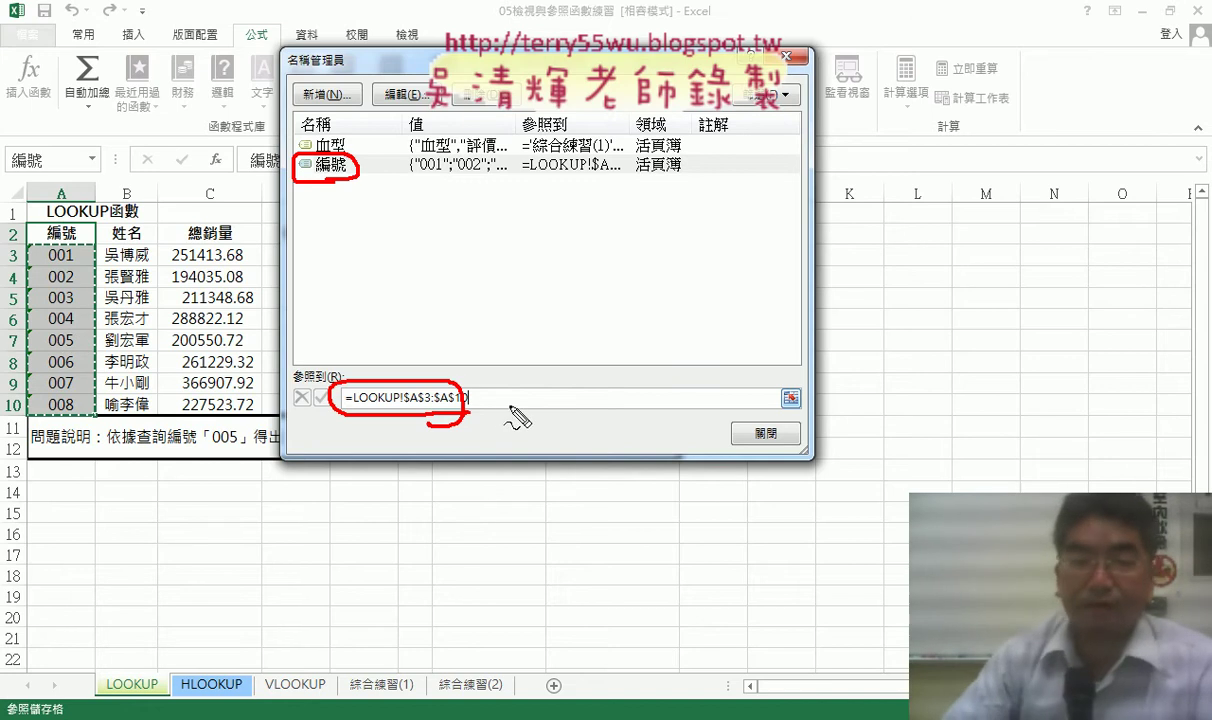
key(Escape)
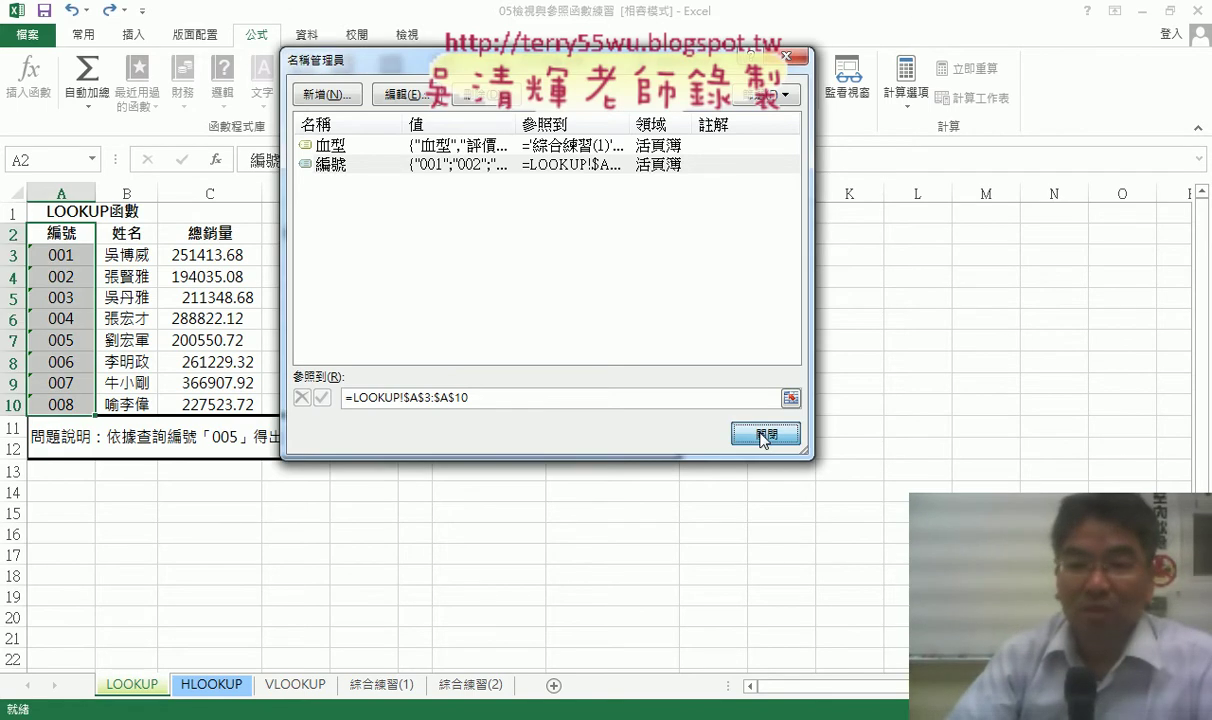
click(358, 166)
Step: Select lookup cell H3 and bring up its Data Validation settings
click(762, 436)
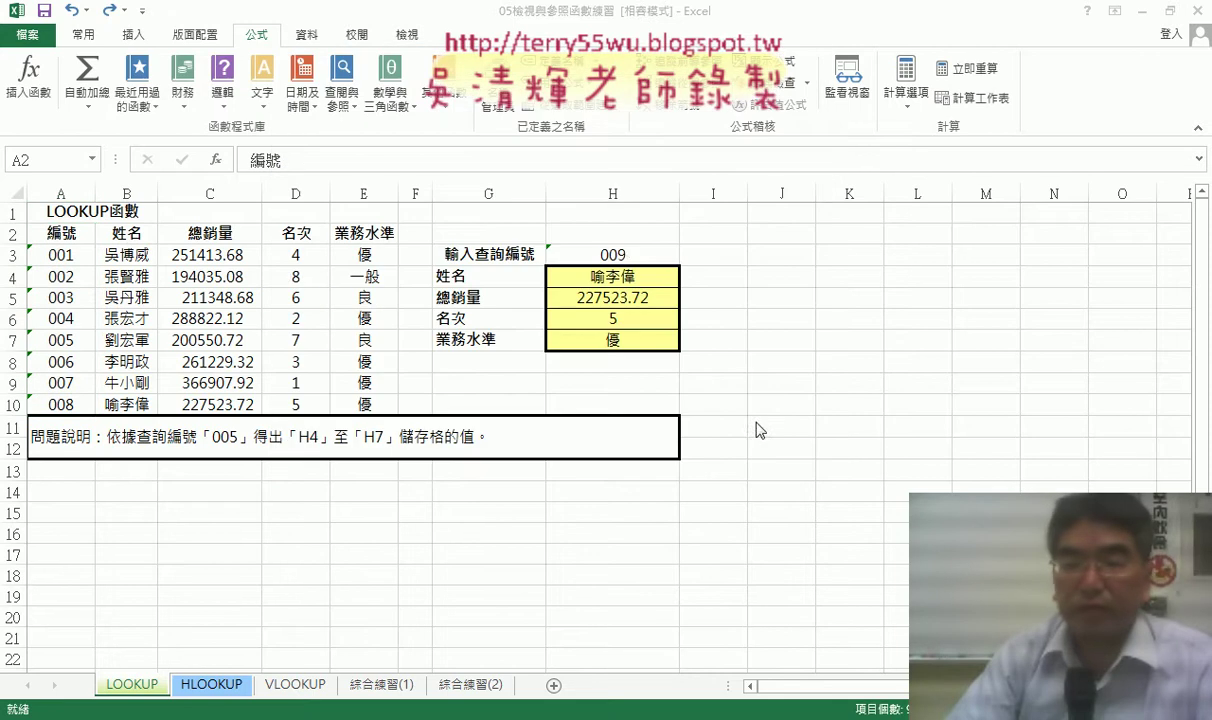
click(630, 256)
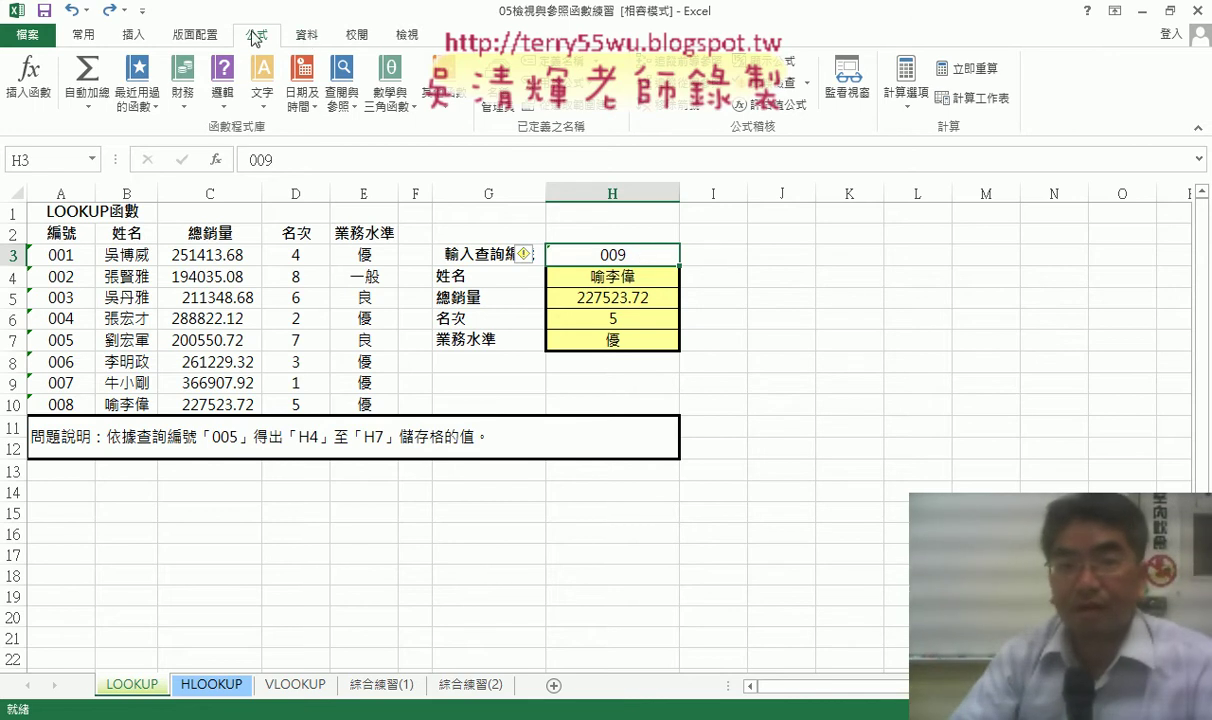
click(305, 37)
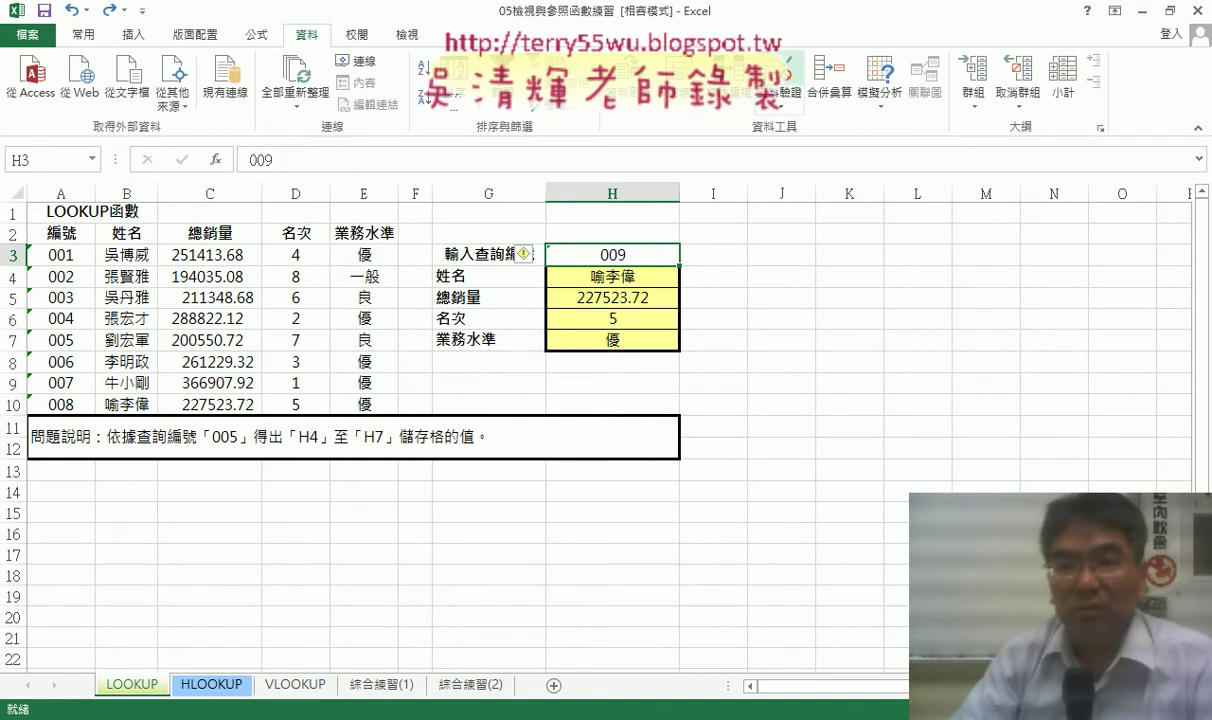
click(785, 88)
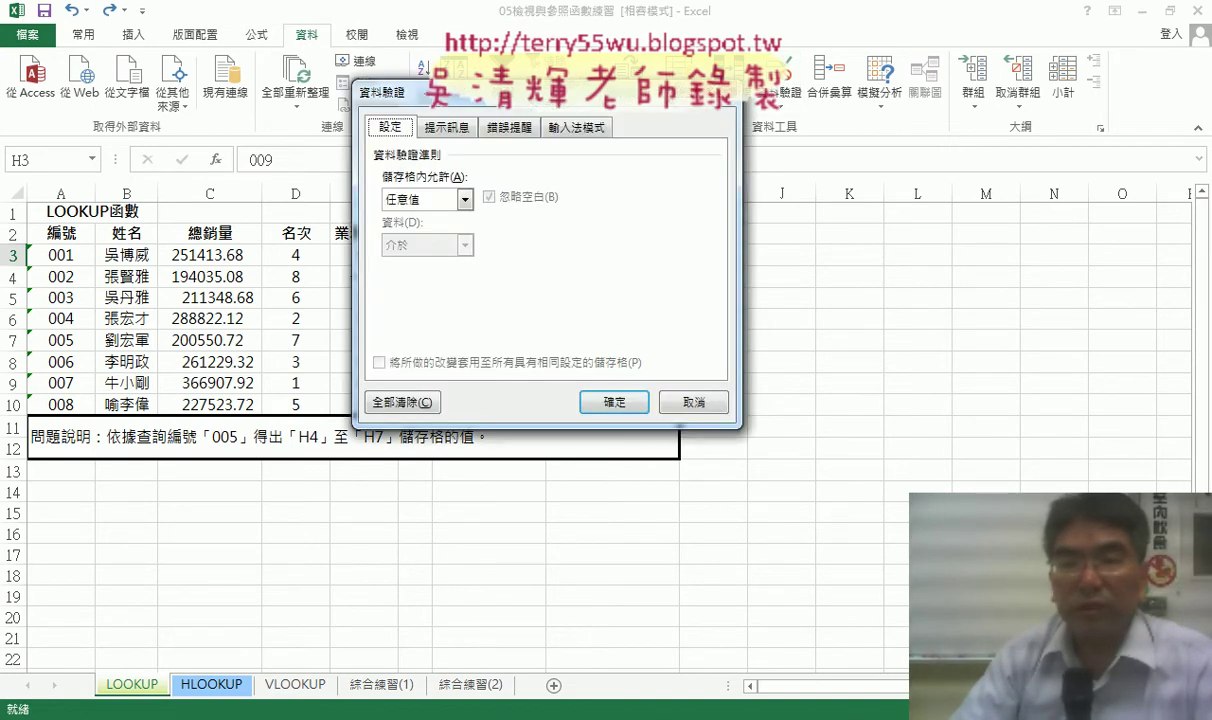
drag(592, 100, 927, 190)
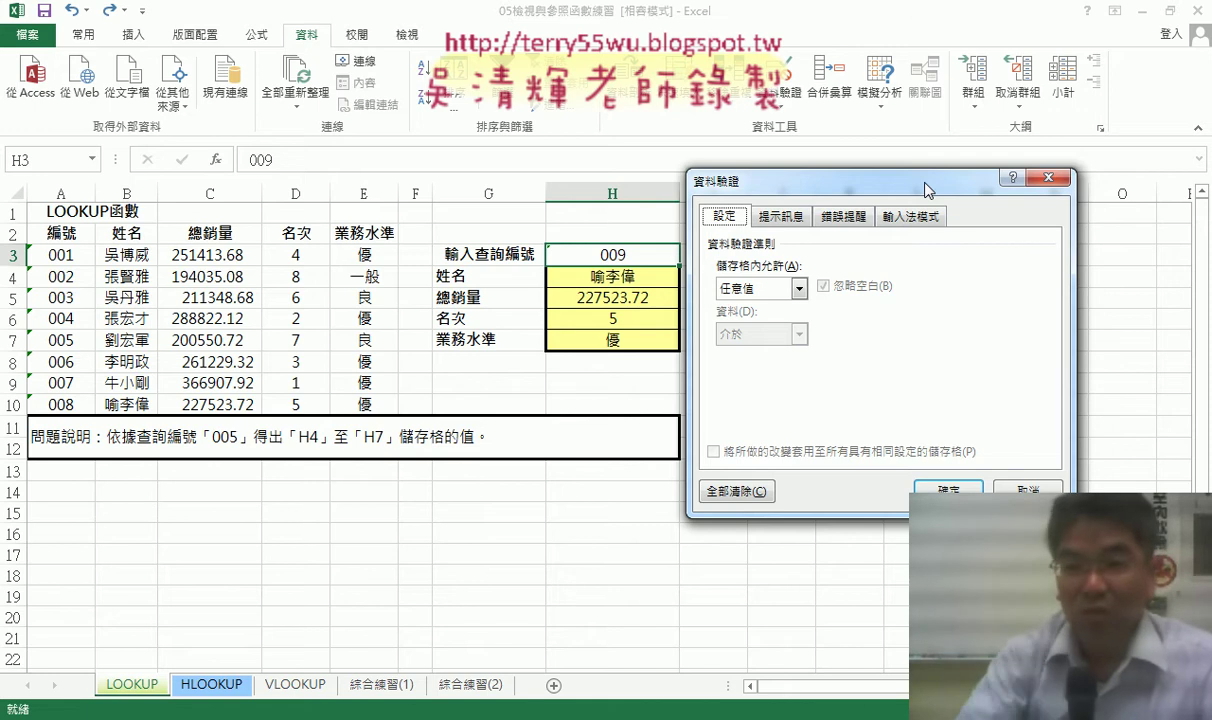
Step: Mark the Data Validation command and the current 任意值 setting, then expand the Allow choices
drag(760, 110, 813, 92)
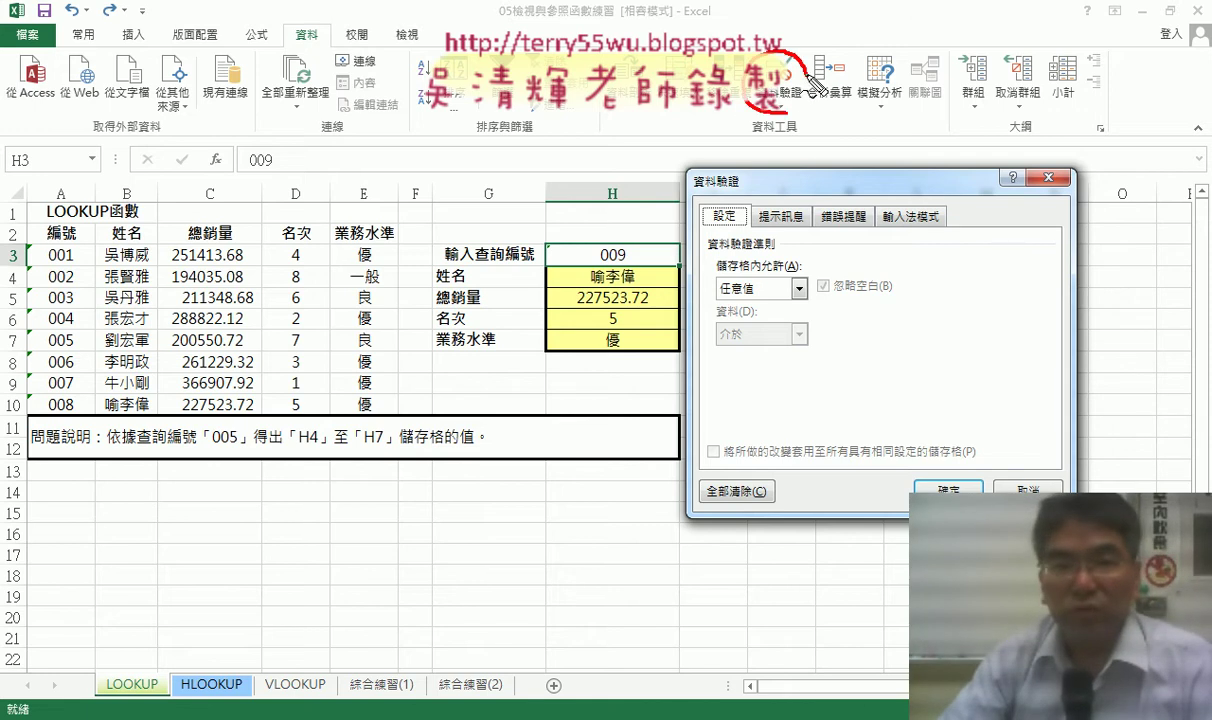
drag(312, 16, 300, 14)
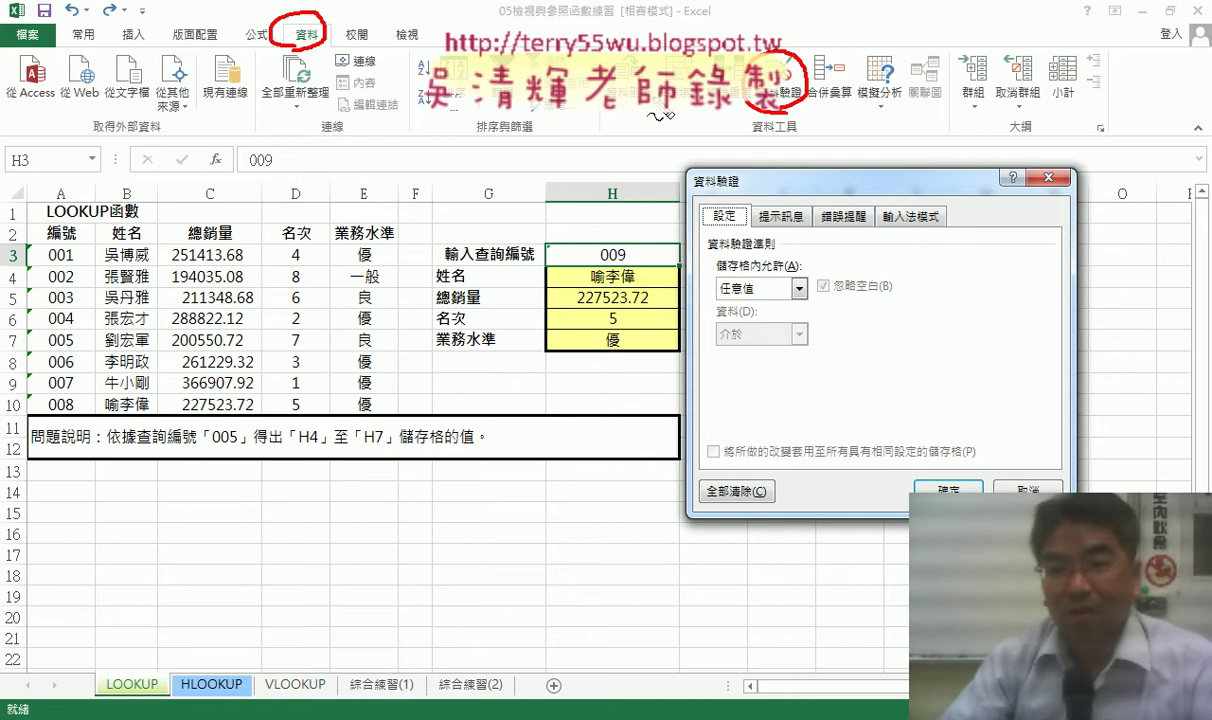
drag(707, 297, 765, 282)
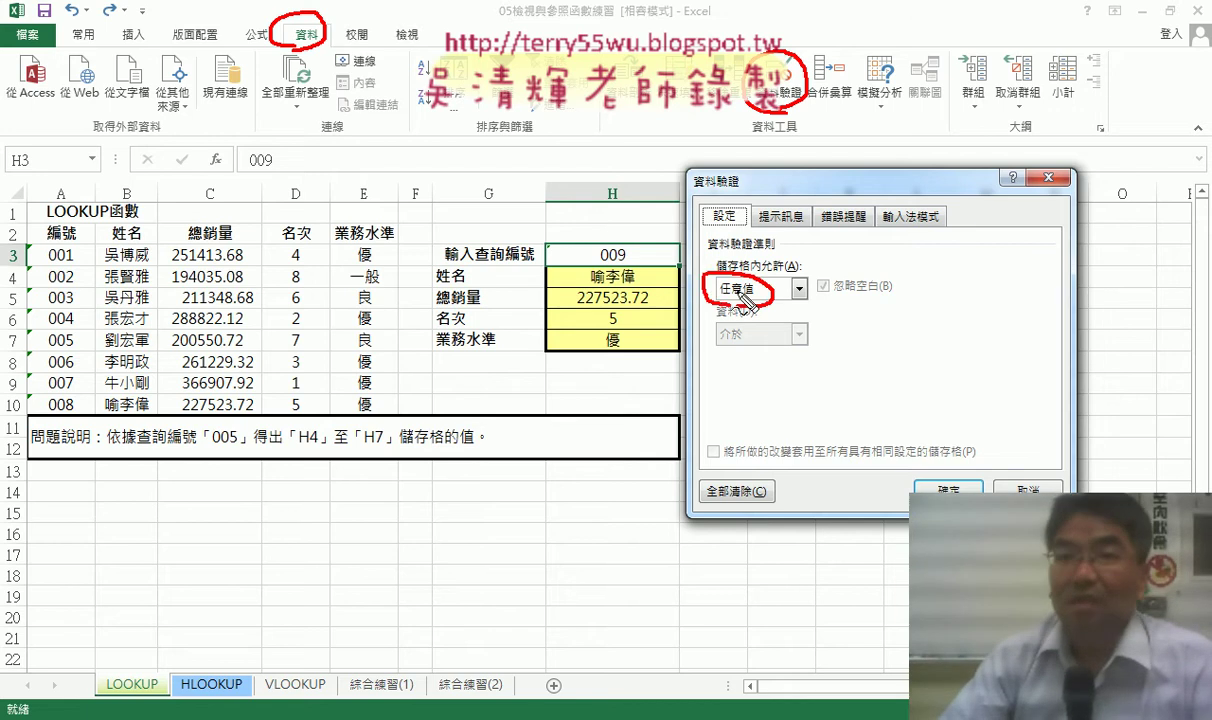
key(Escape)
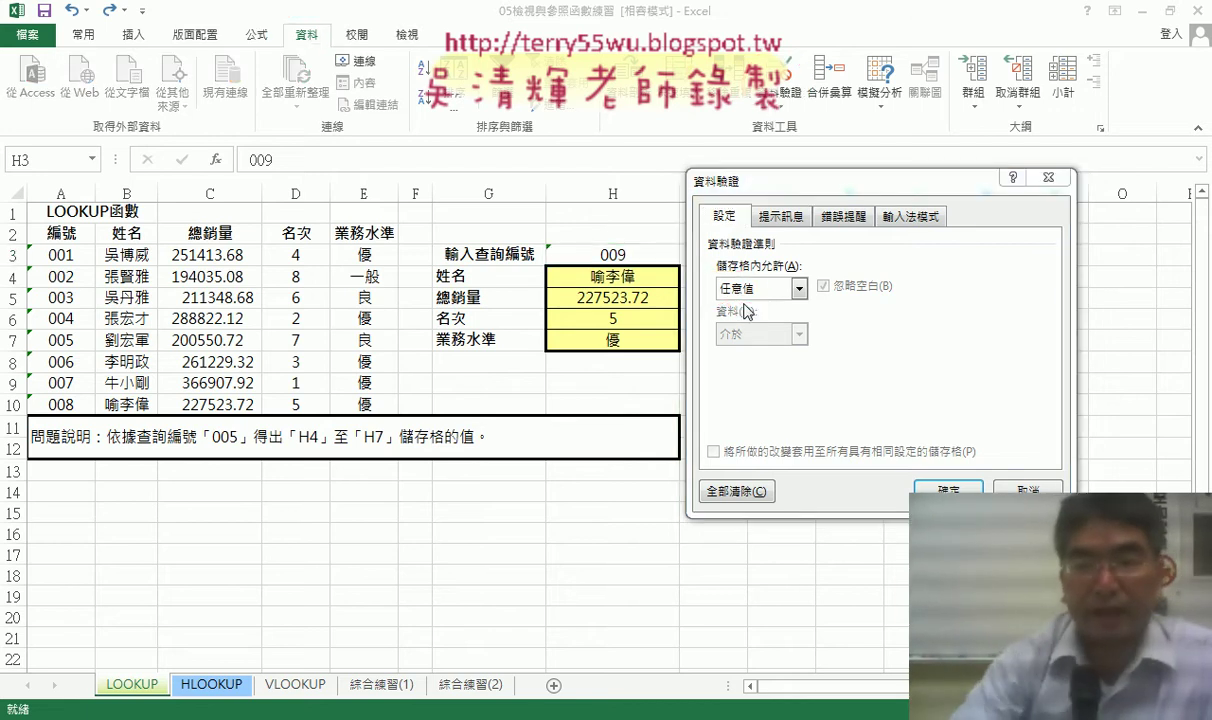
click(745, 289)
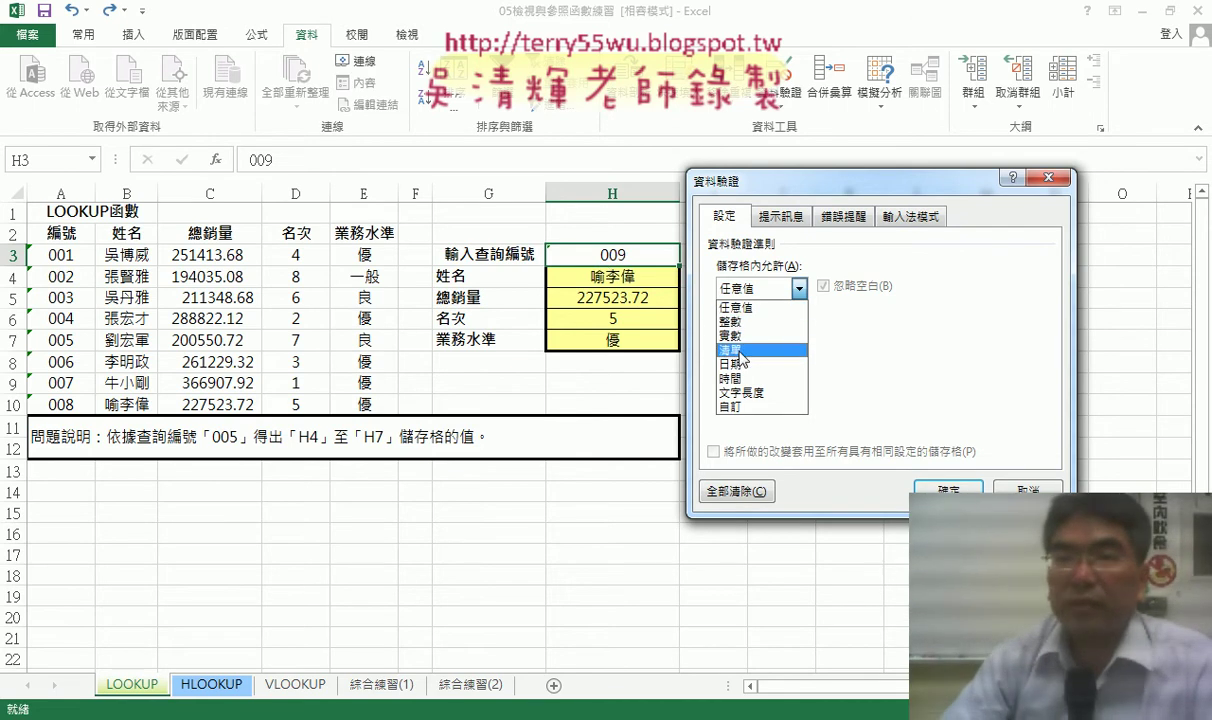
Step: Set H3's validation to List with source =編號, pasted through F3
click(741, 350)
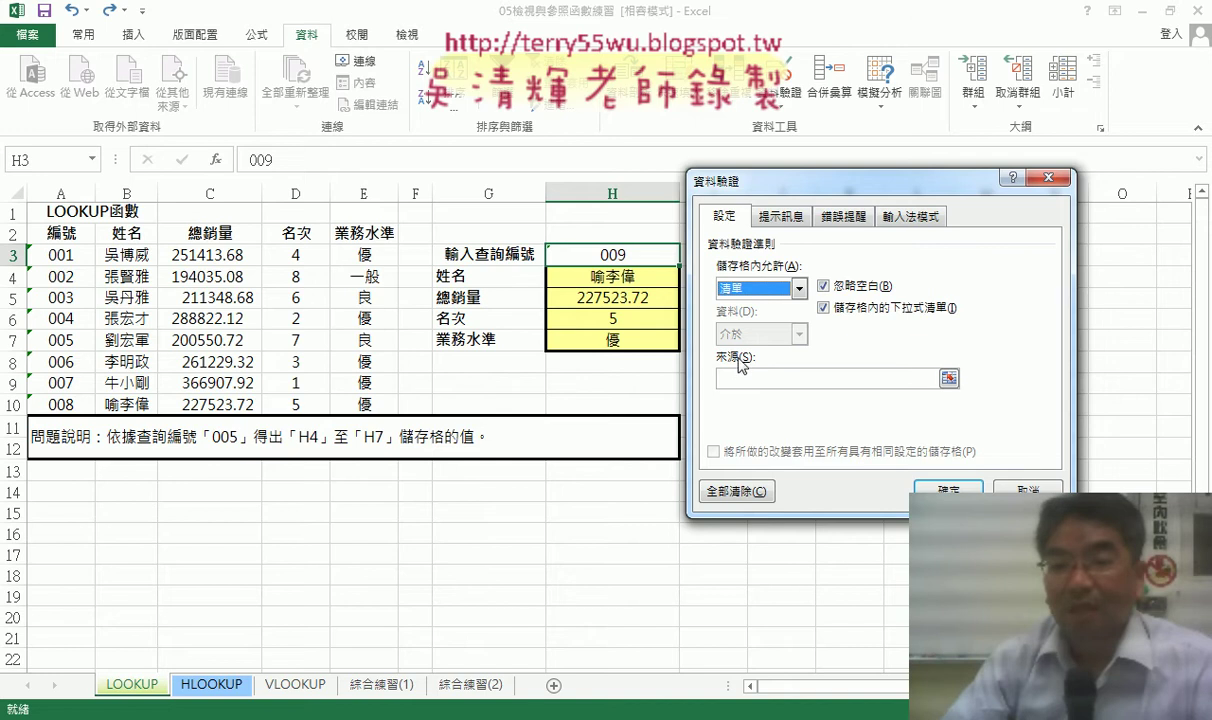
click(738, 376)
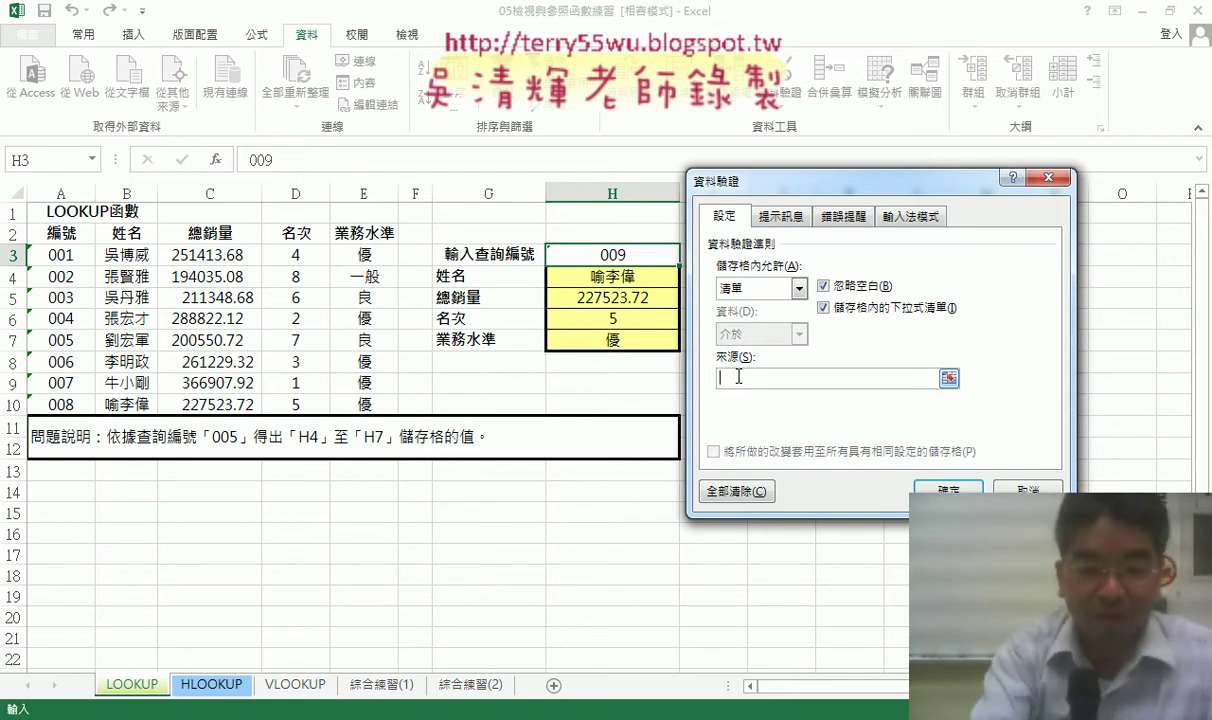
key(F3)
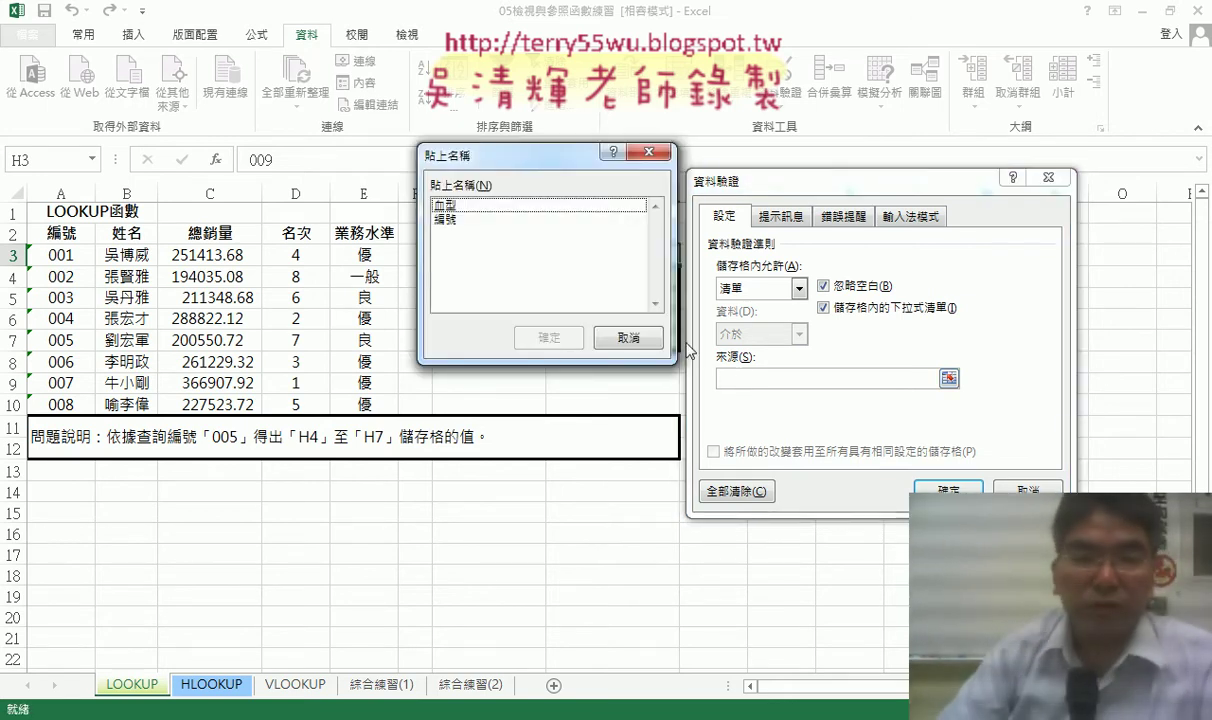
click(445, 220)
click(549, 338)
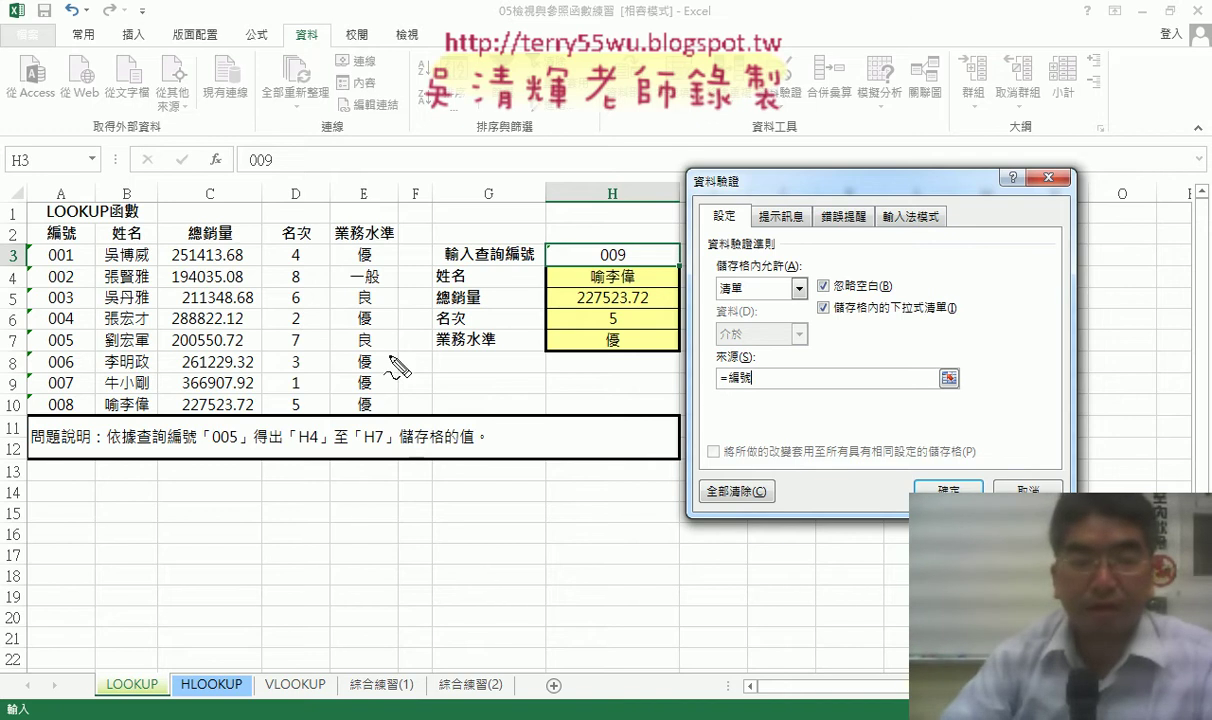
Step: Apply the list validation and drop down H3's list of IDs 001–008
mouse_move(62, 417)
mouse_down()
mouse_move(22, 335)
mouse_move(95, 262)
mouse_move(55, 415)
mouse_up()
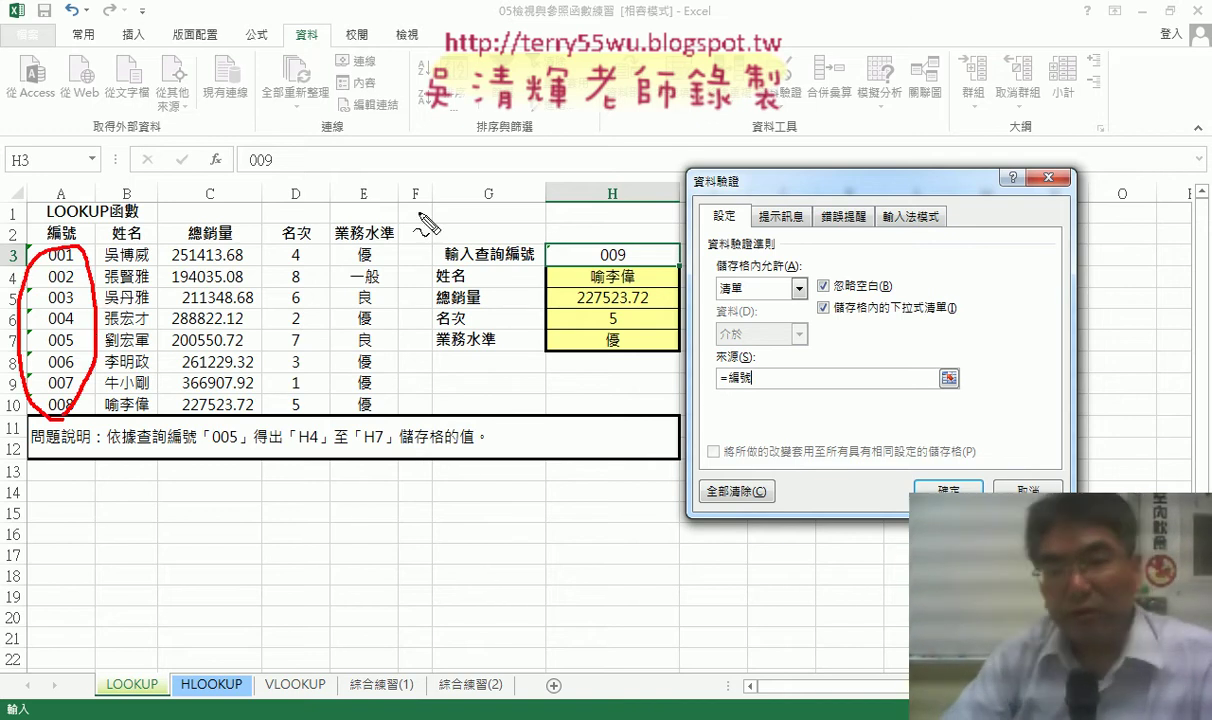
mouse_move(656, 268)
mouse_down()
mouse_move(683, 268)
mouse_move(648, 256)
mouse_move(660, 262)
mouse_up()
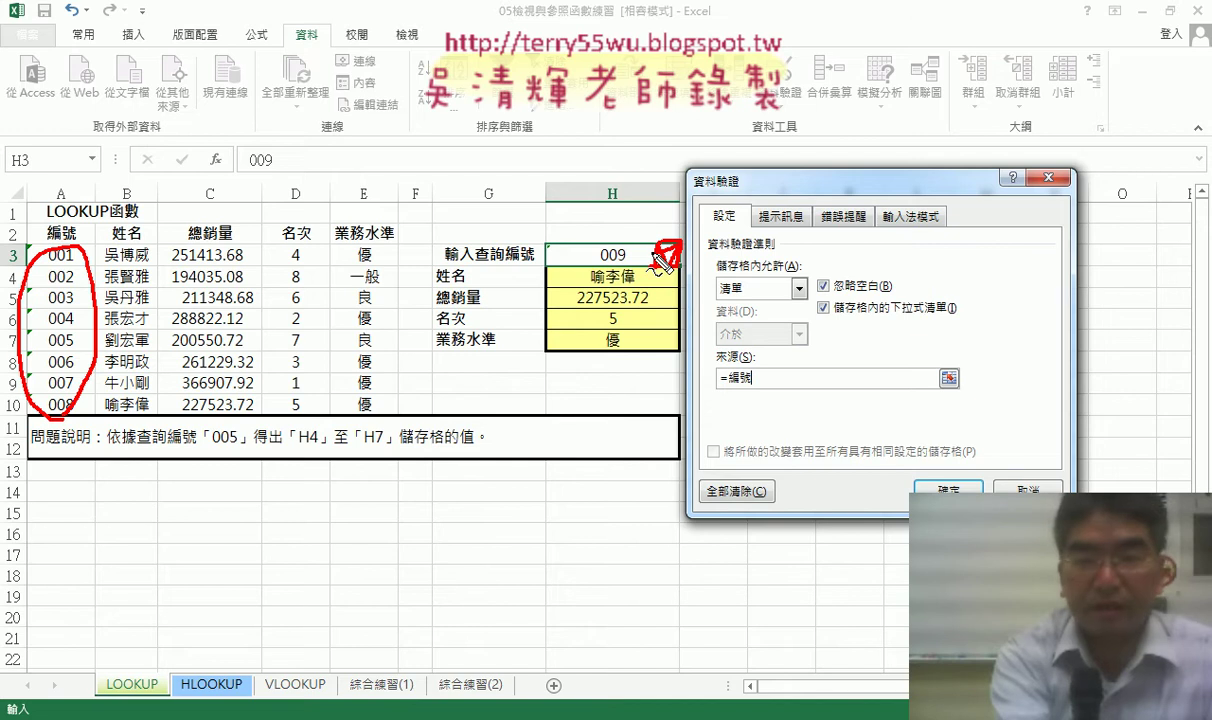
key(Escape)
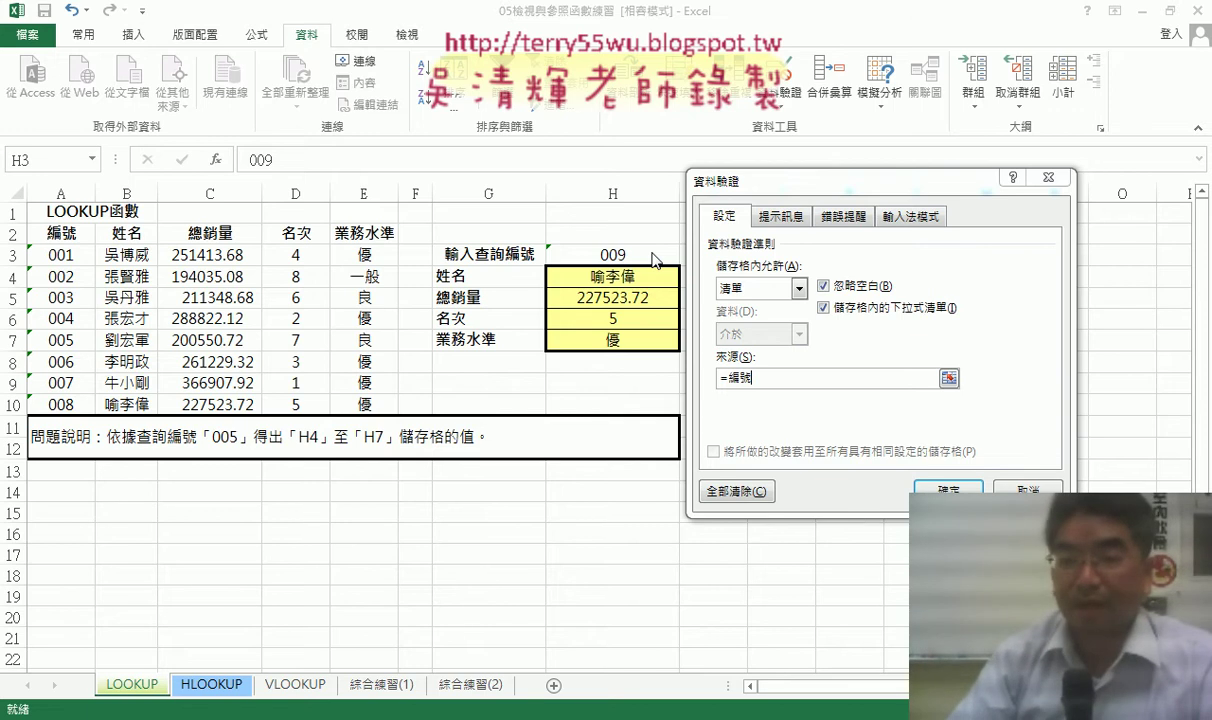
click(944, 489)
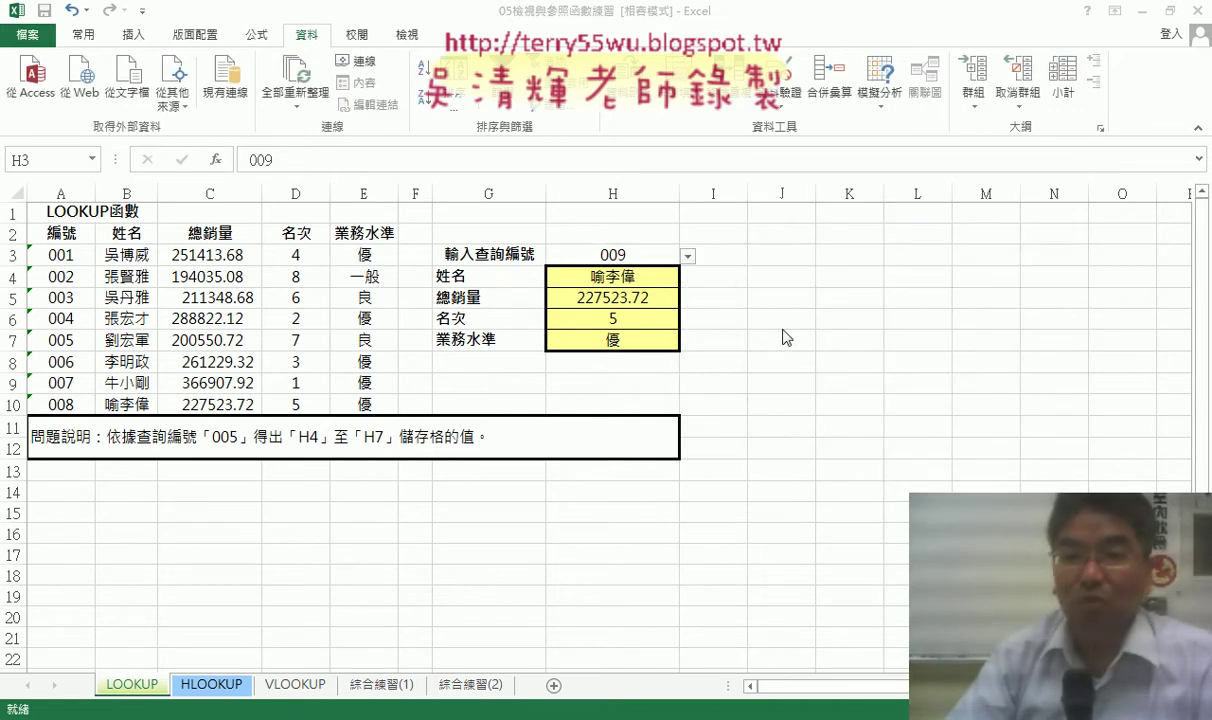
click(688, 258)
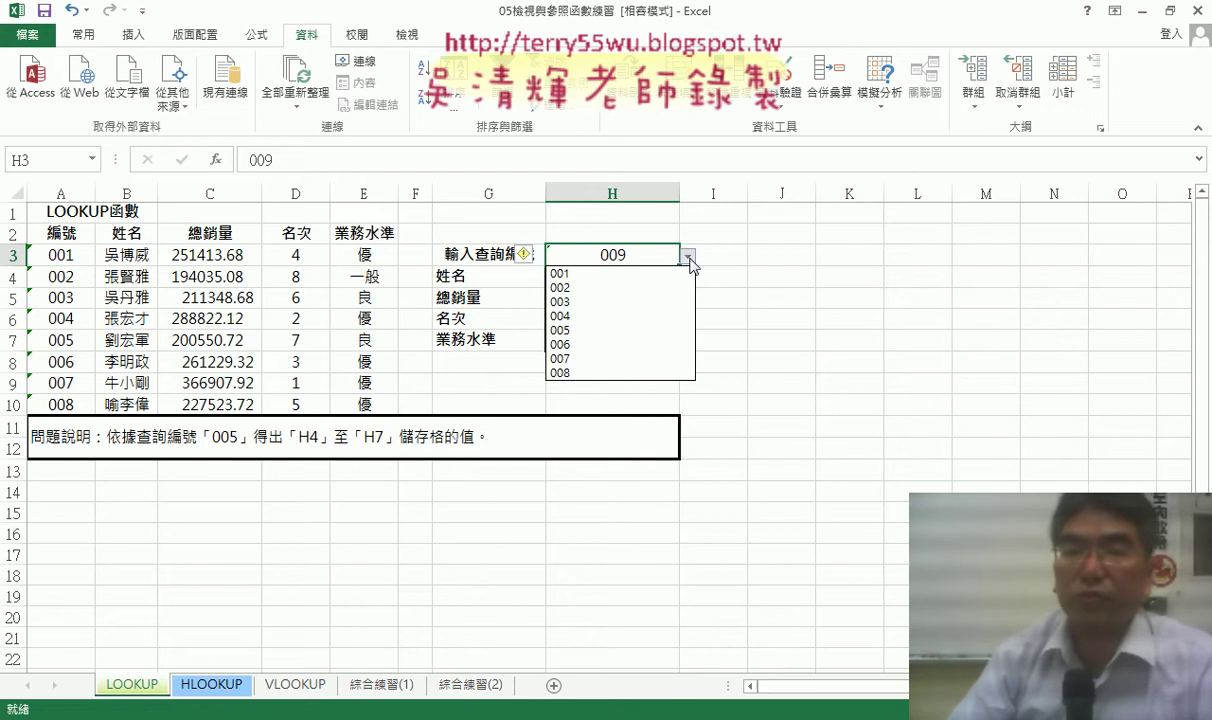
Step: Pick ID 001, then ID 002, from H3's drop-down
click(652, 274)
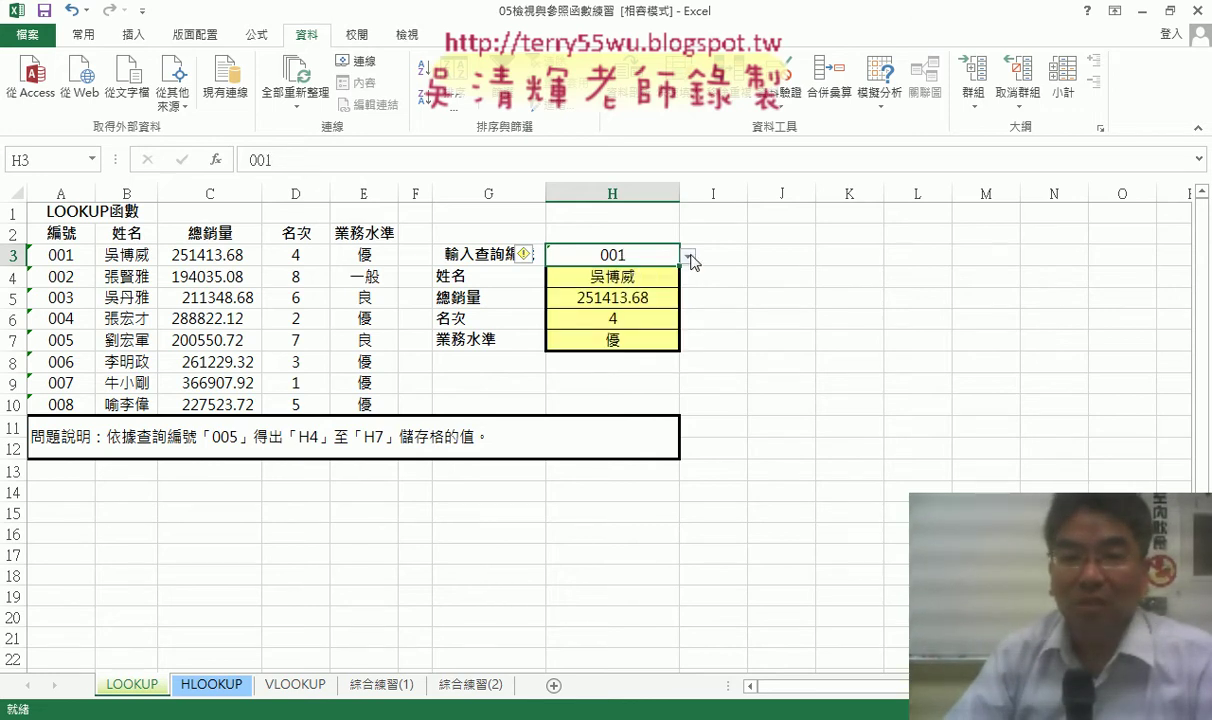
click(689, 258)
click(670, 287)
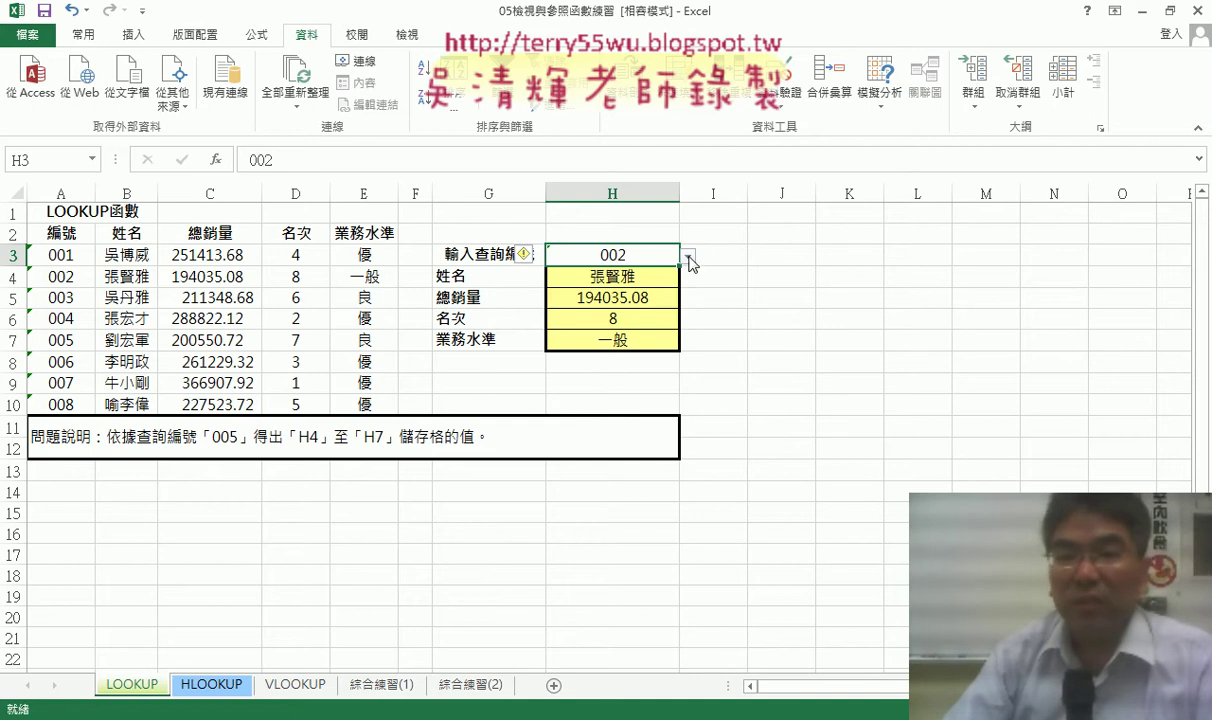
Step: Edit H3 to 004, showing sales 288822.12, rank 2 and grade 優
double_click(608, 255)
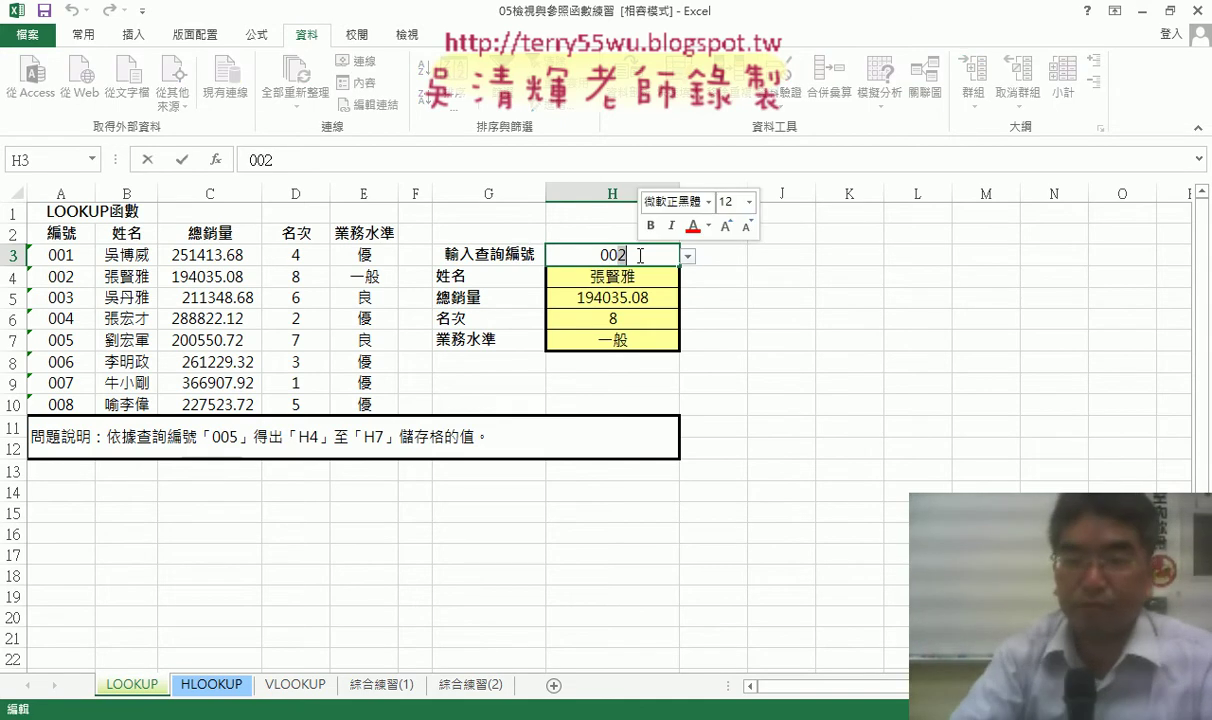
key(BackSpace)
text(4)
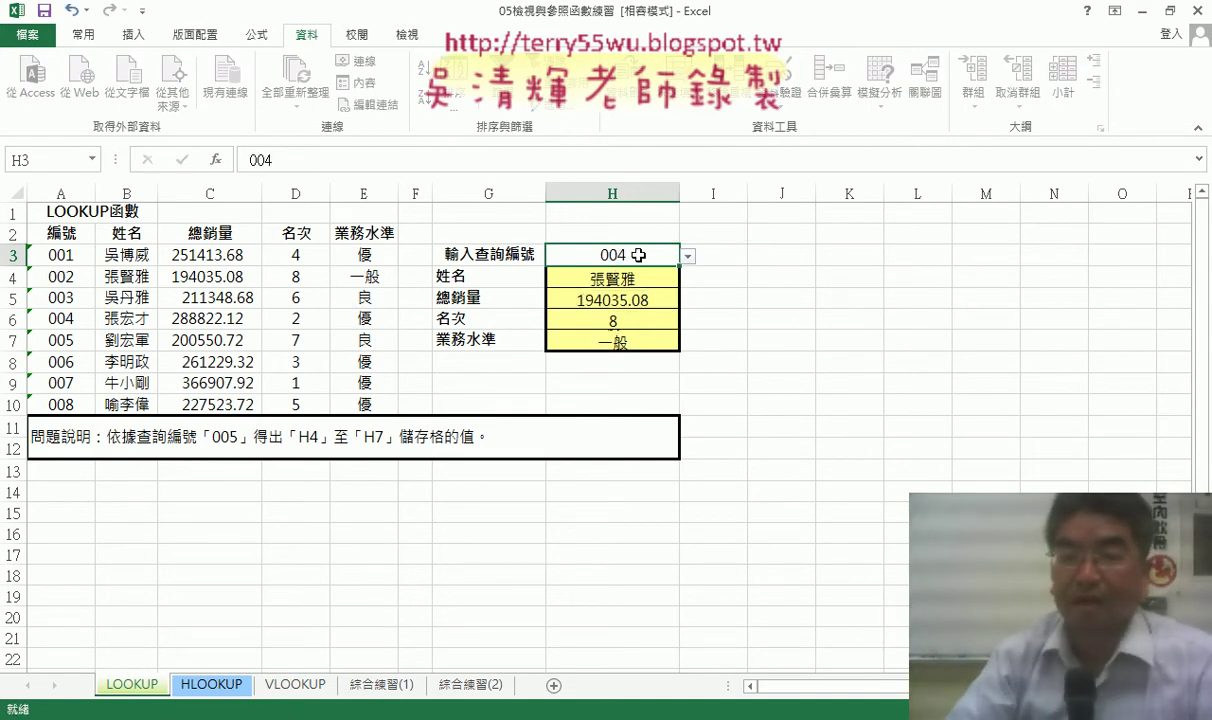
key(Return)
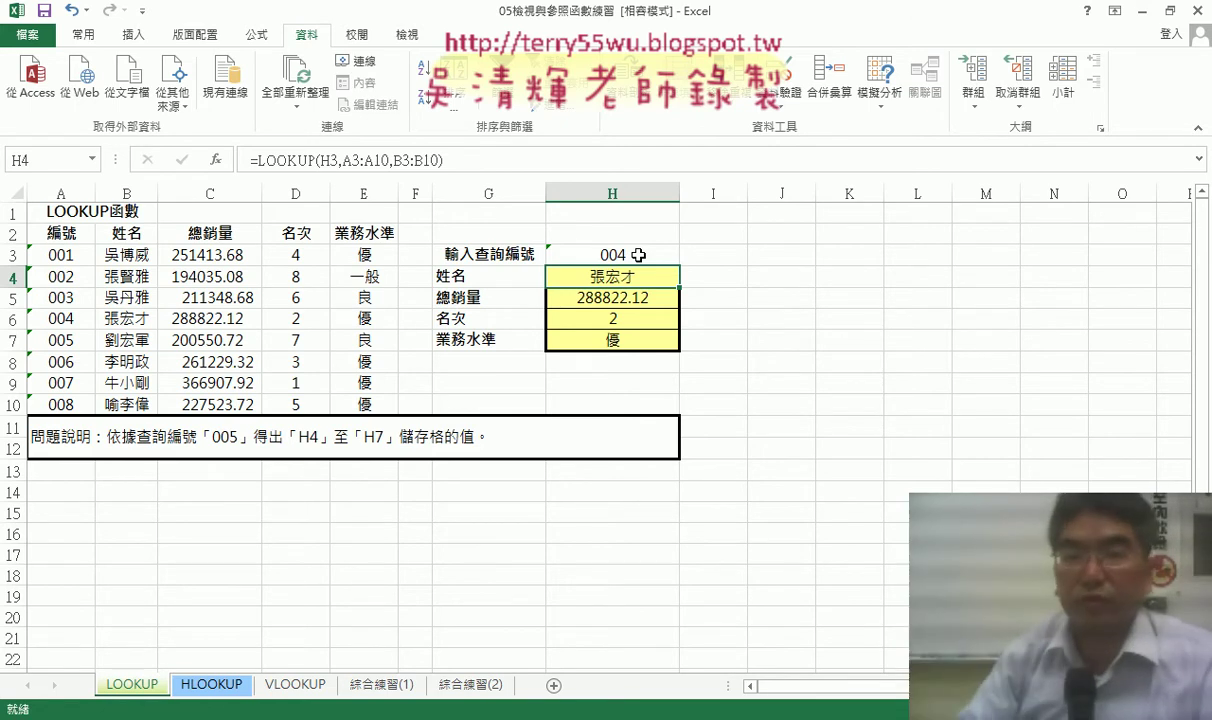
Step: Reopen H3's ID list and dismiss it without changing the value
click(638, 255)
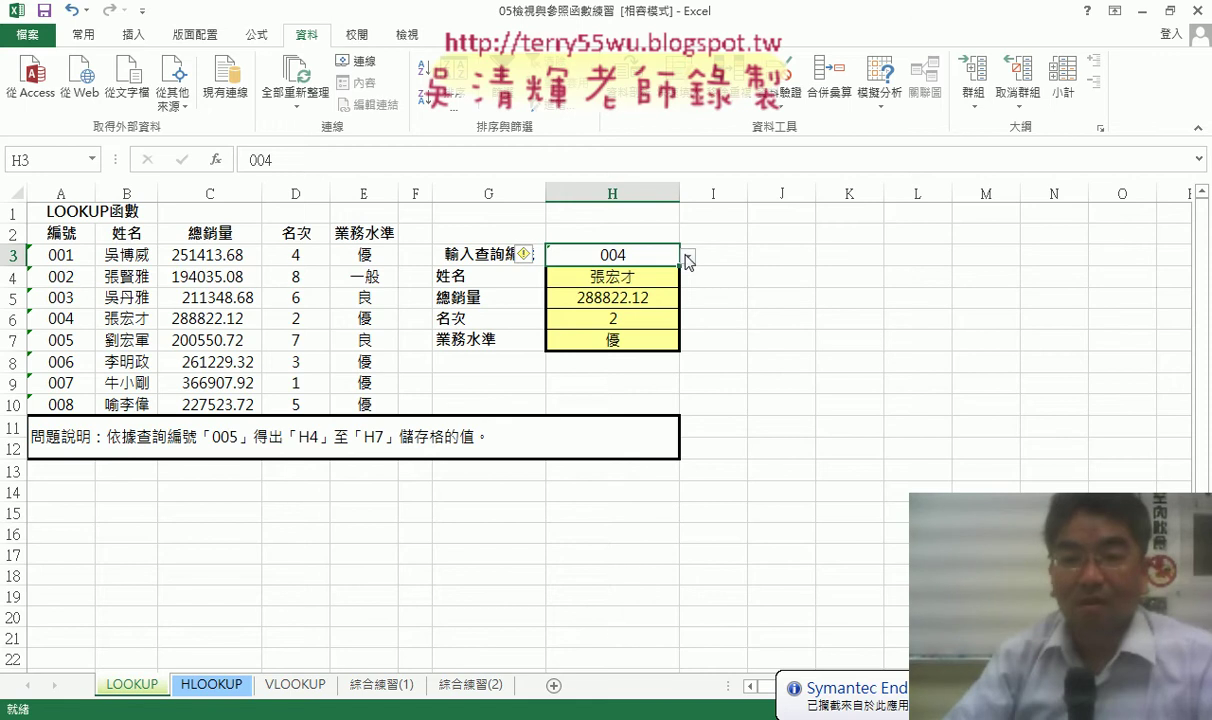
click(688, 259)
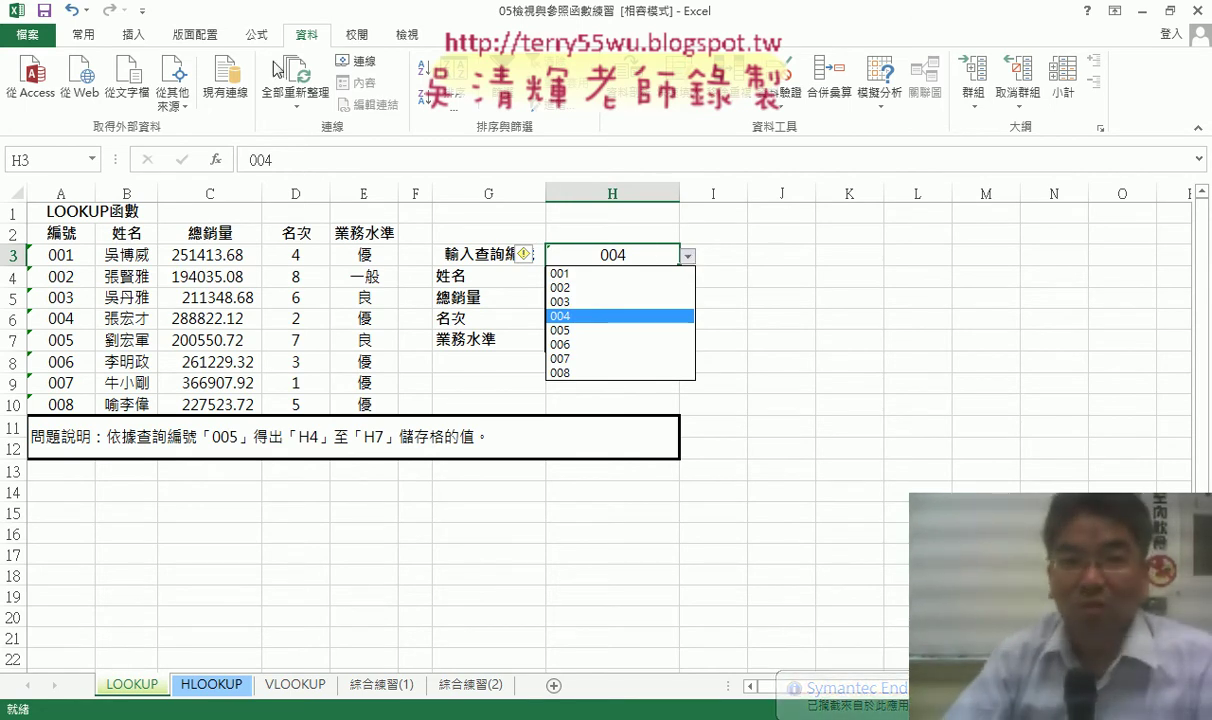
click(250, 40)
click(235, 33)
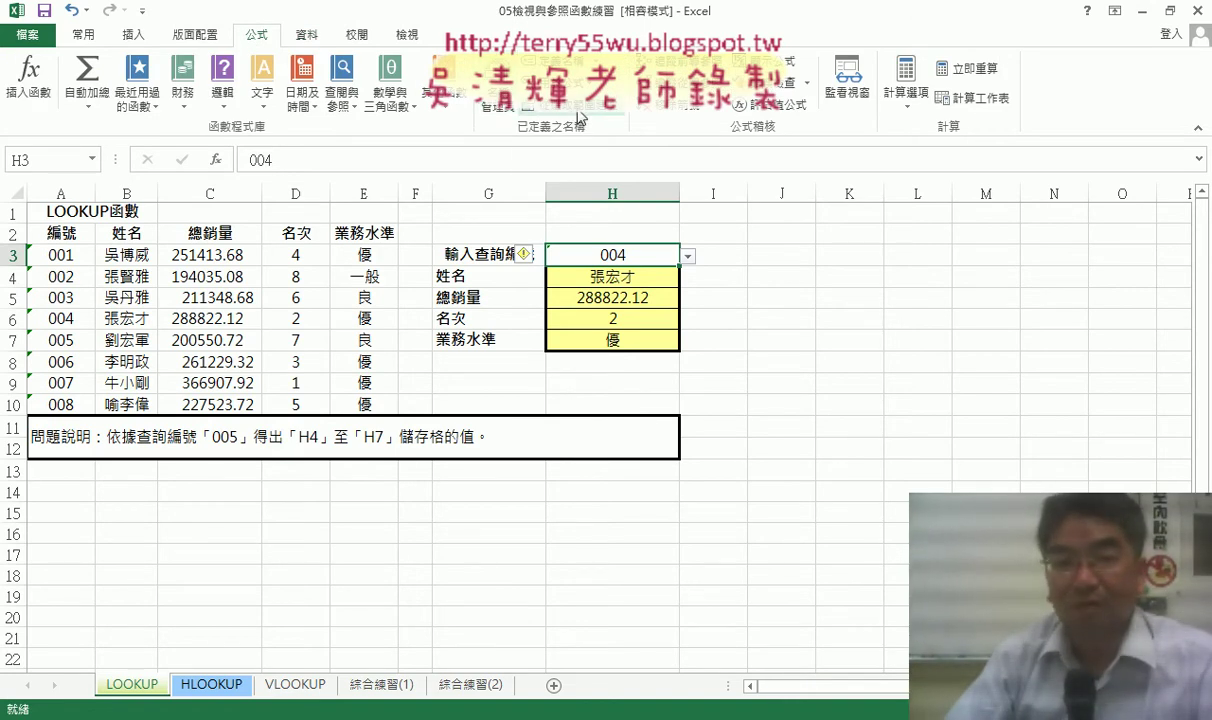
Step: Recreate the name 編號 from A2:A10's top row and confirm it refers to LOOKUP!$A$3:$A$10
mouse_move(60, 233)
mouse_down()
mouse_move(61, 415)
mouse_move(61, 404)
mouse_up()
click(578, 118)
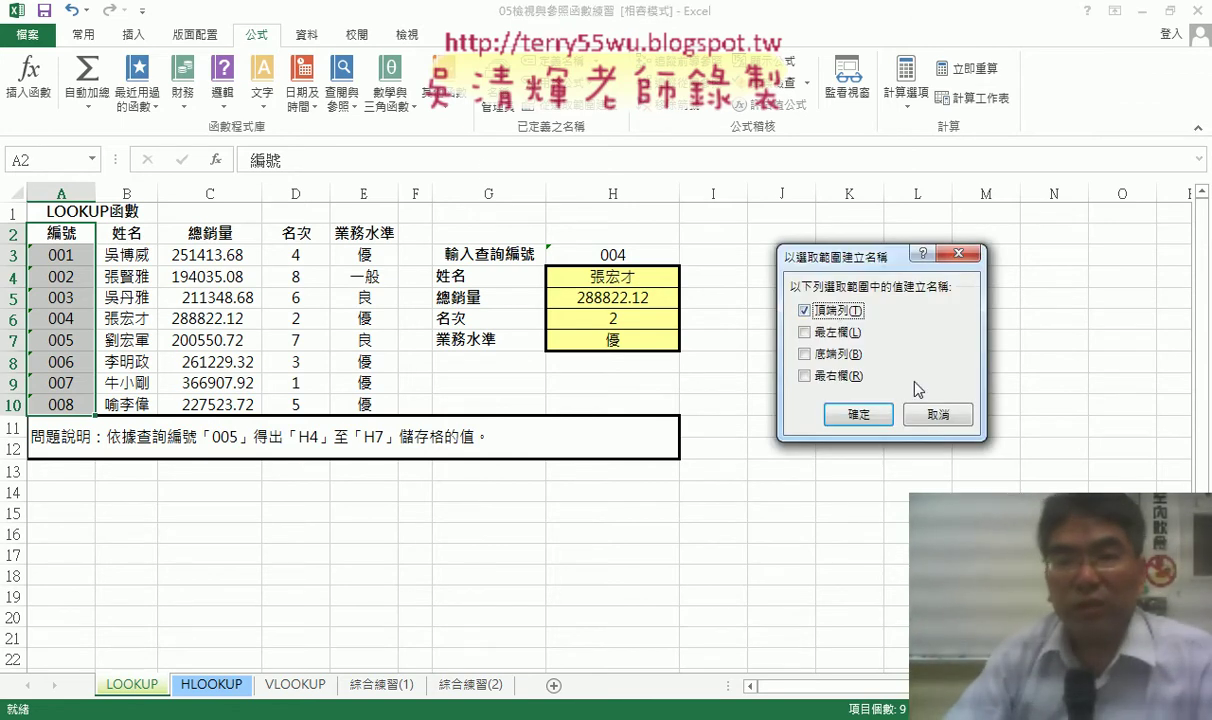
click(858, 414)
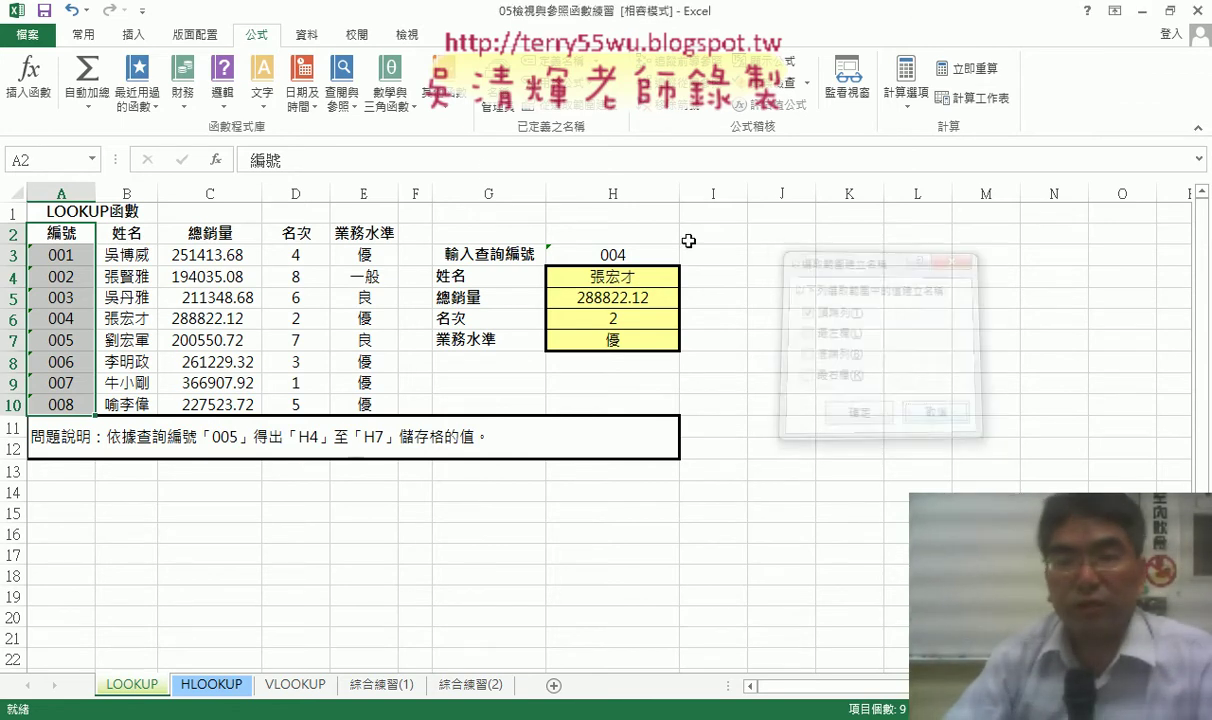
click(497, 103)
click(660, 253)
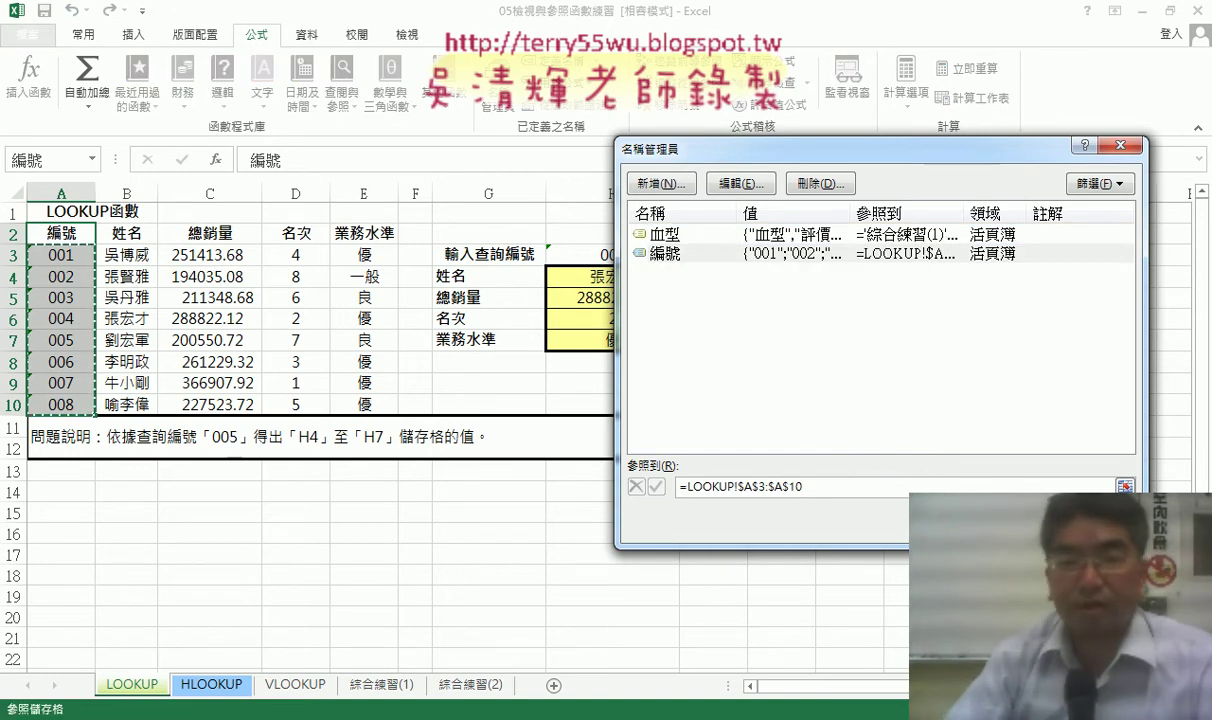
click(1095, 525)
Step: Reconfirm H3's Data Validation is set to List, then return to H3
click(305, 40)
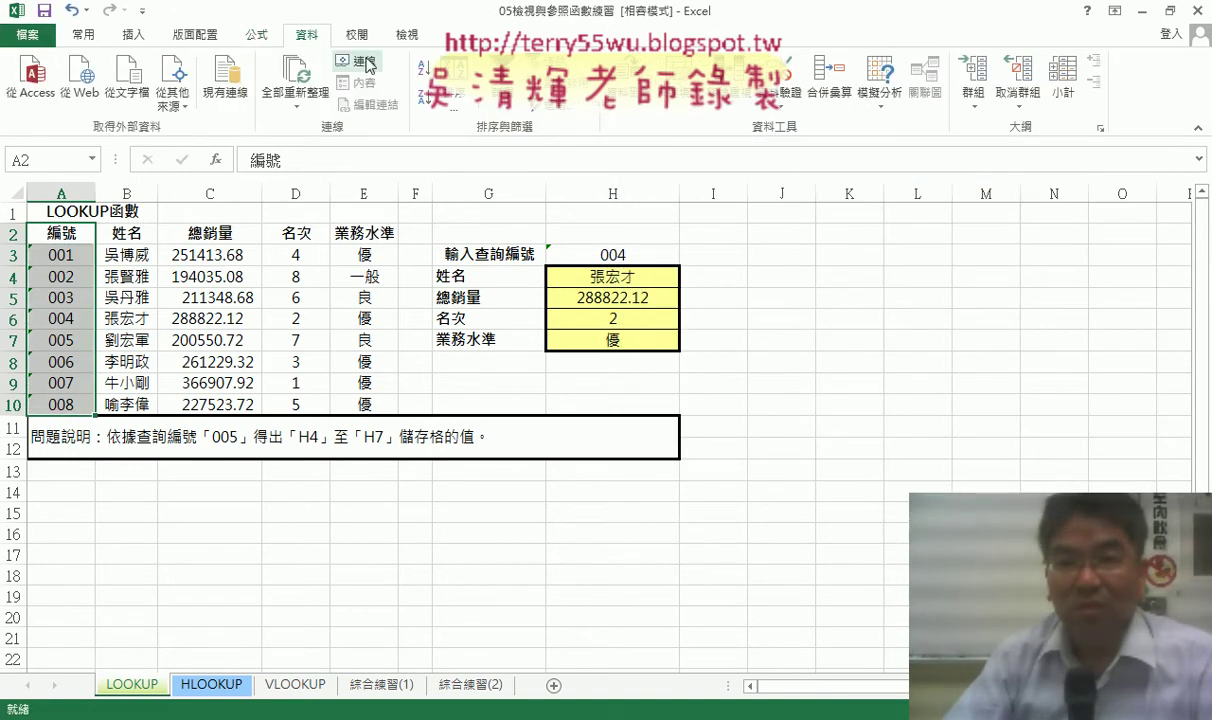
click(738, 75)
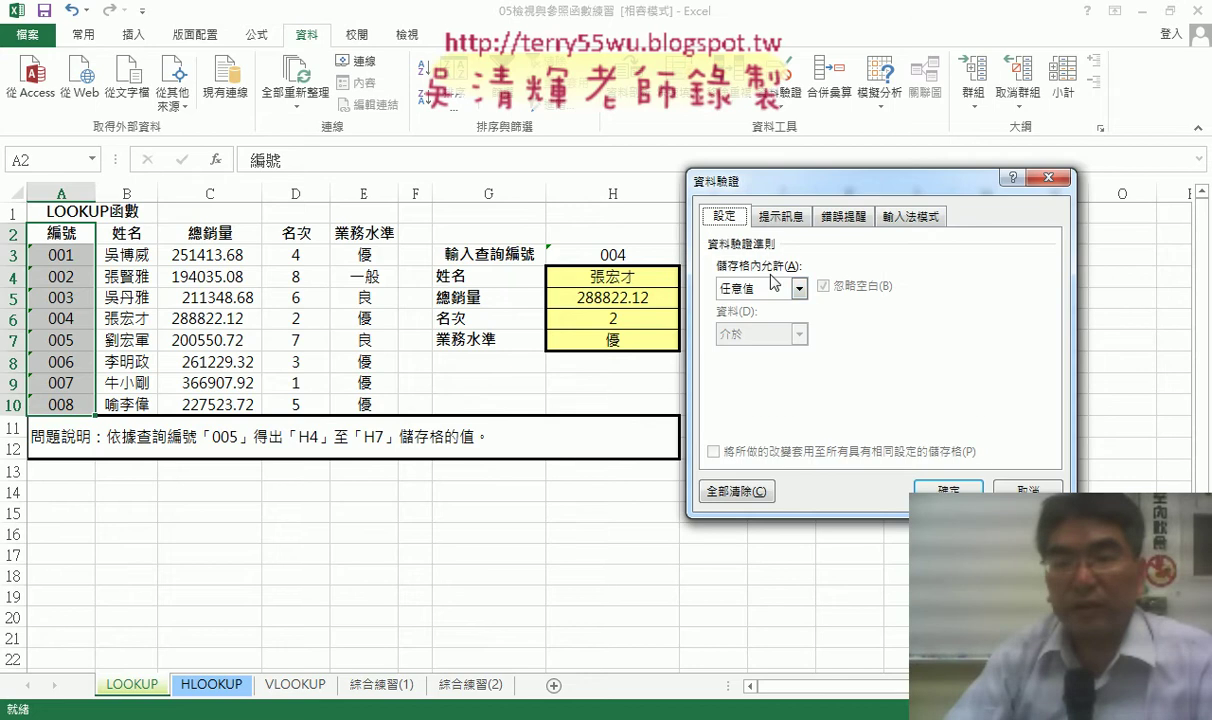
click(730, 288)
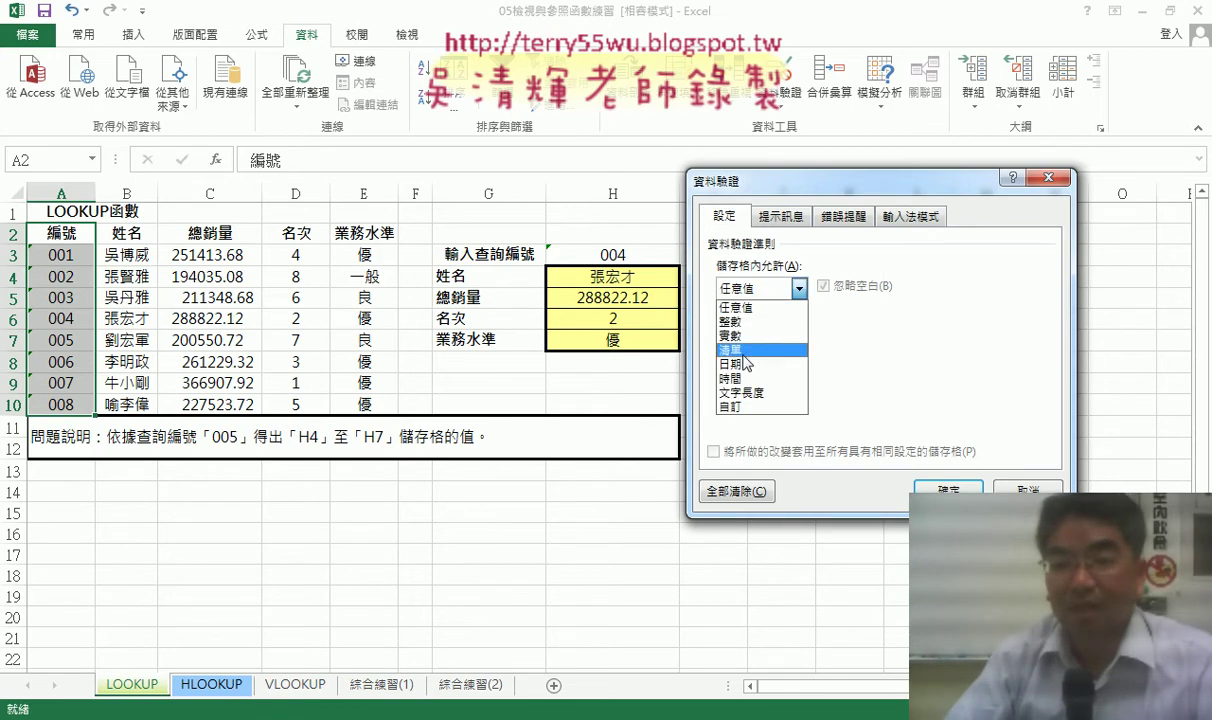
click(755, 362)
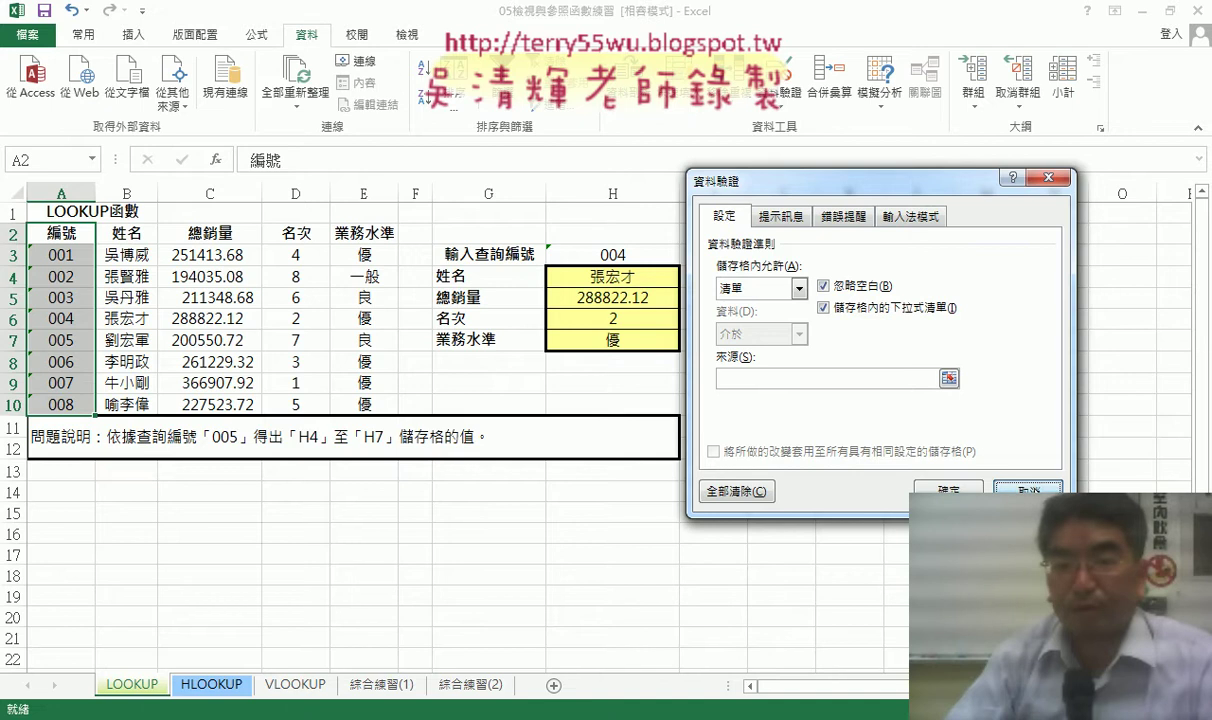
click(960, 490)
click(630, 255)
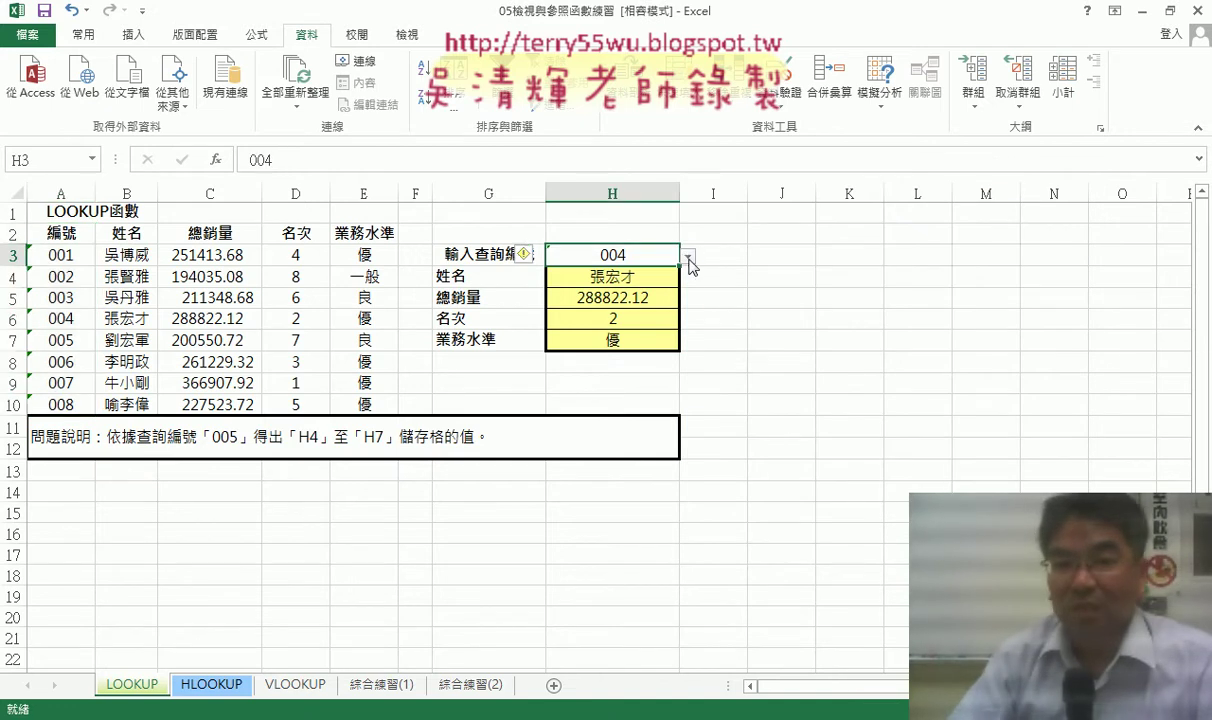
Step: Choose ID 002 in H3, showing 194035.08, rank 8 and grade 一般
click(688, 257)
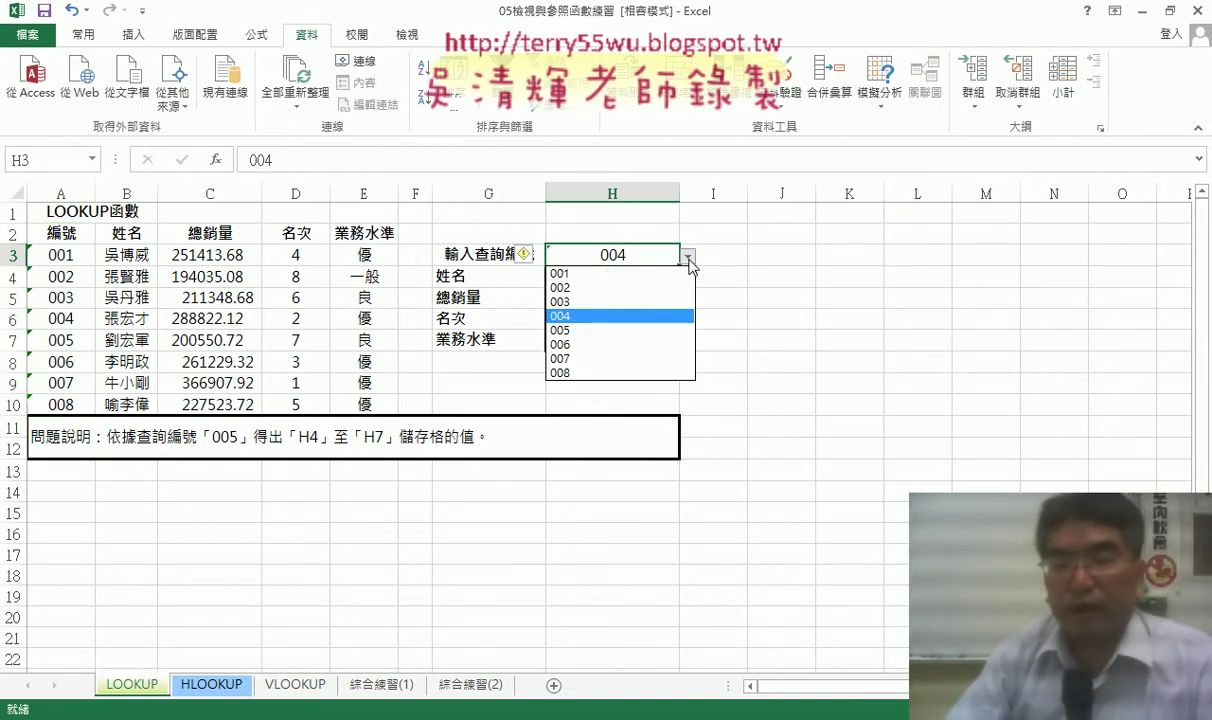
click(630, 287)
click(634, 281)
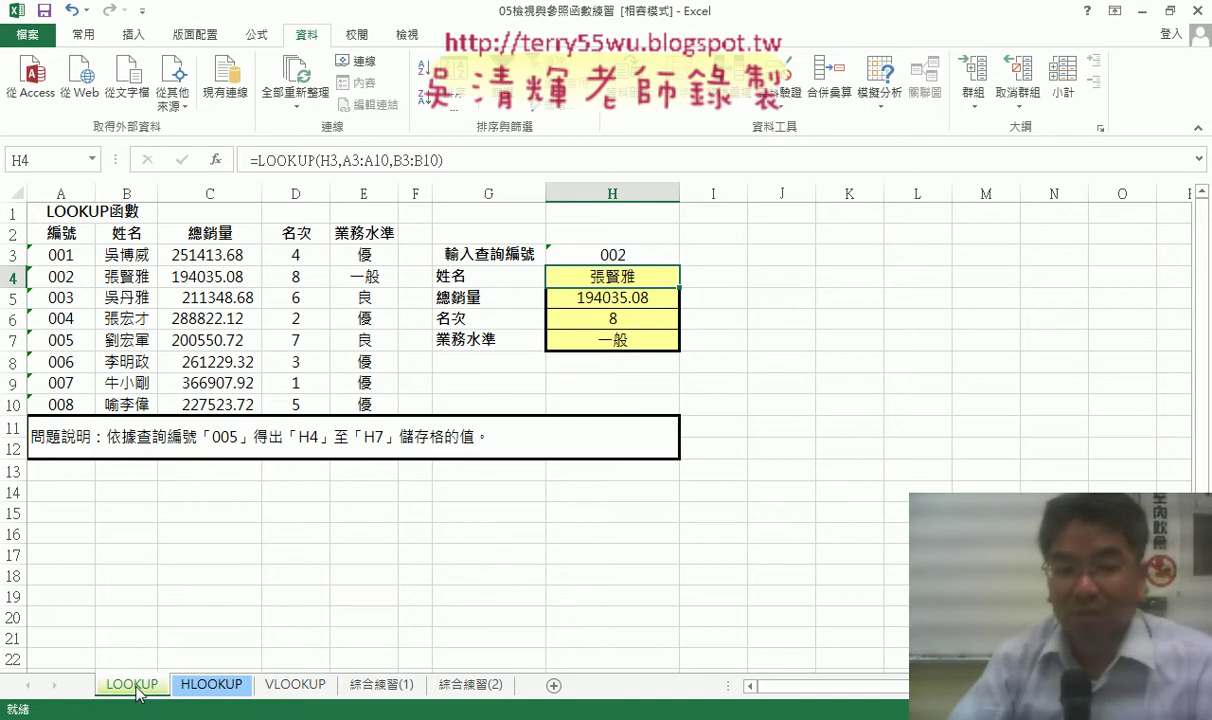
Step: Ctrl-drag the LOOKUP tab to create the copy LOOKUP (2) after it
drag(176, 688, 203, 684)
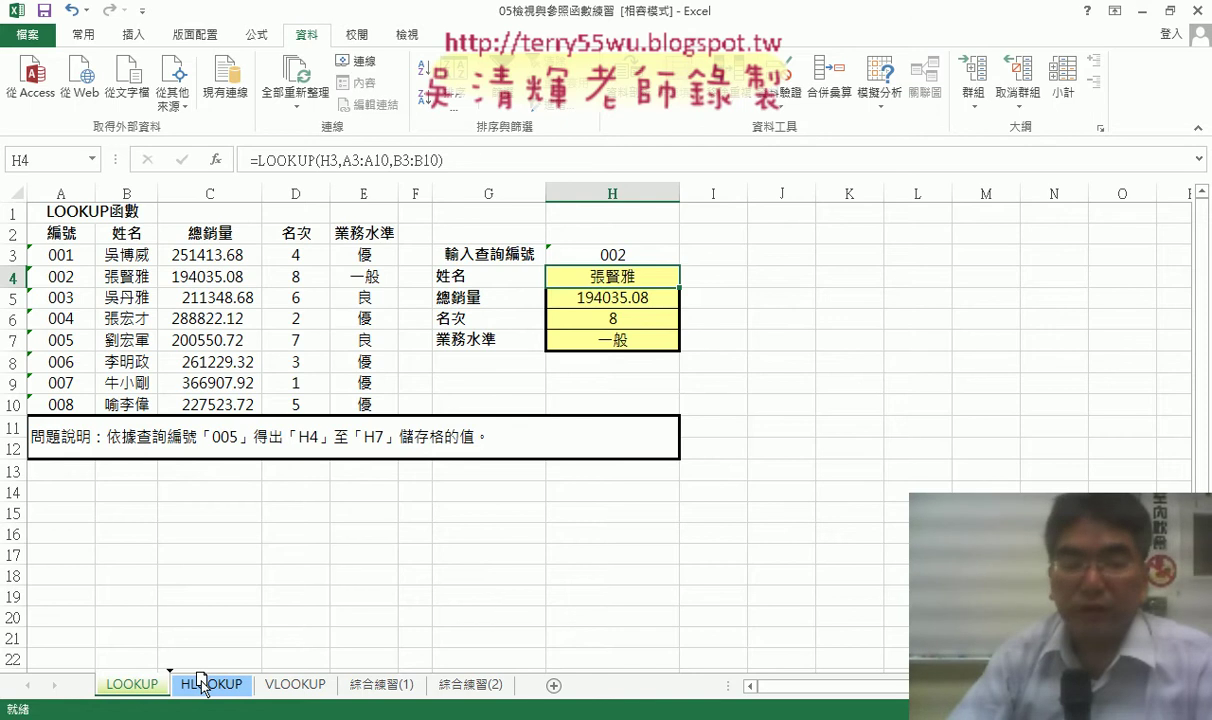
drag(203, 684, 207, 685)
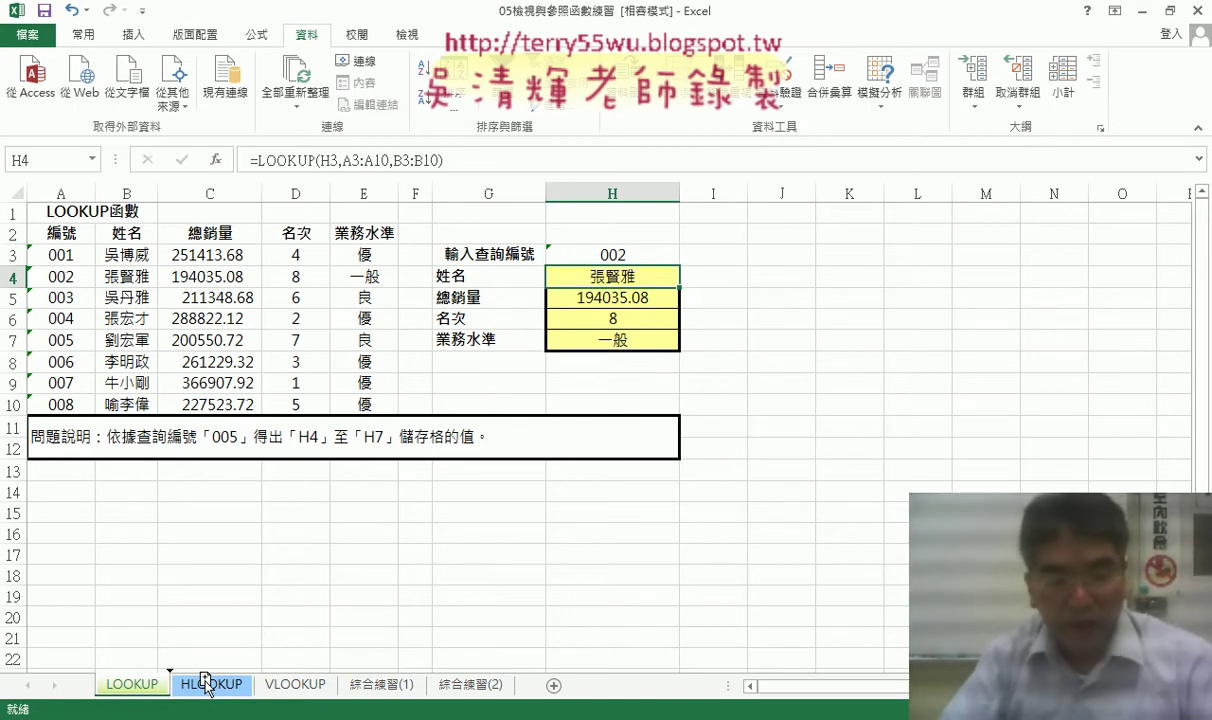
drag(205, 684, 207, 685)
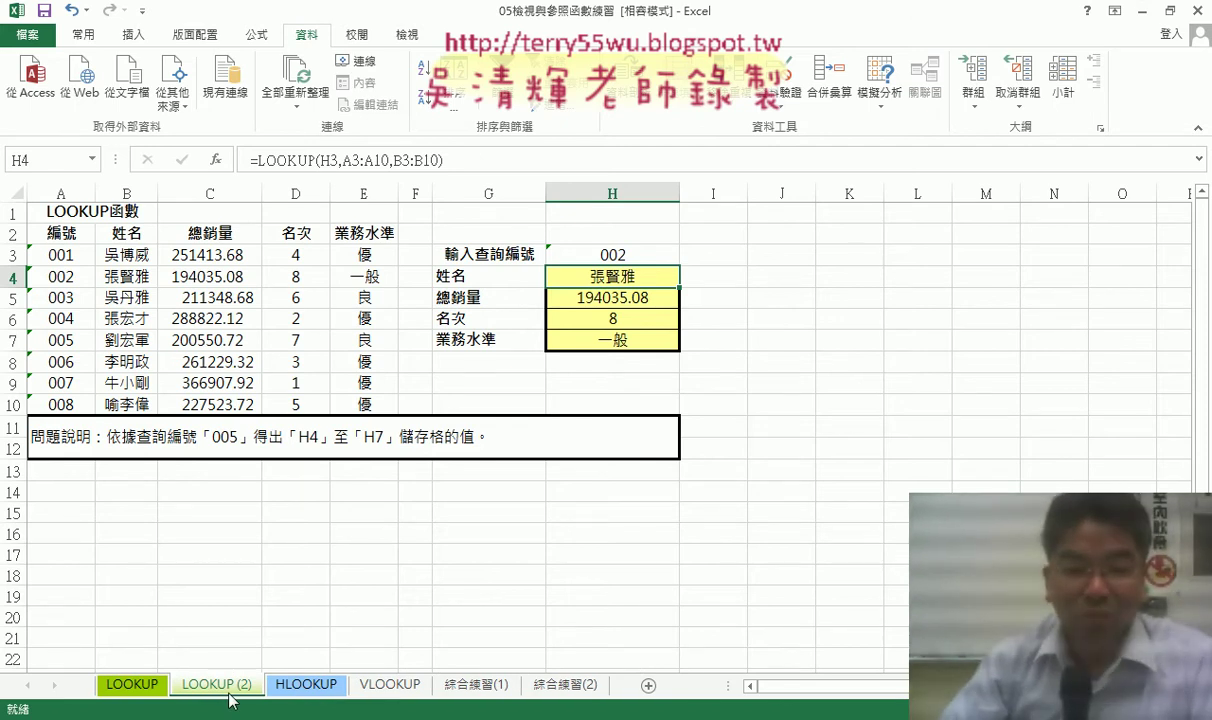
Step: Rename the LOOKUP (2) sheet to VLOOKUP (2)
click(127, 690)
click(183, 688)
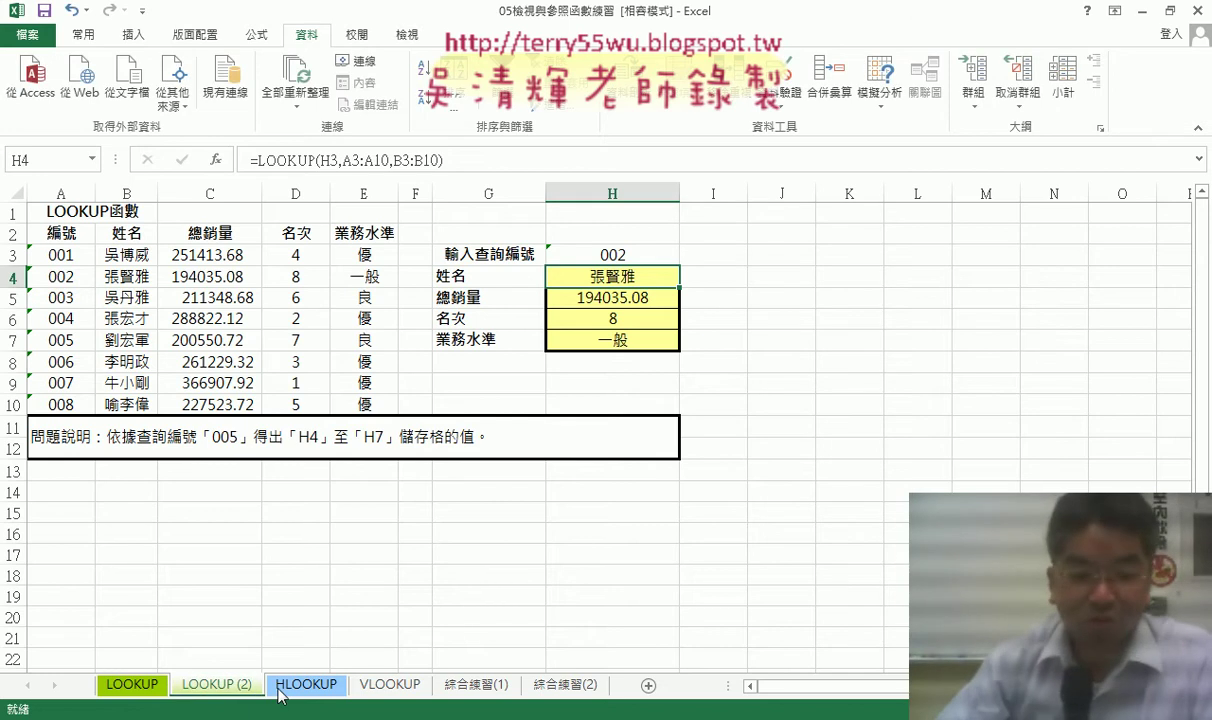
double_click(199, 688)
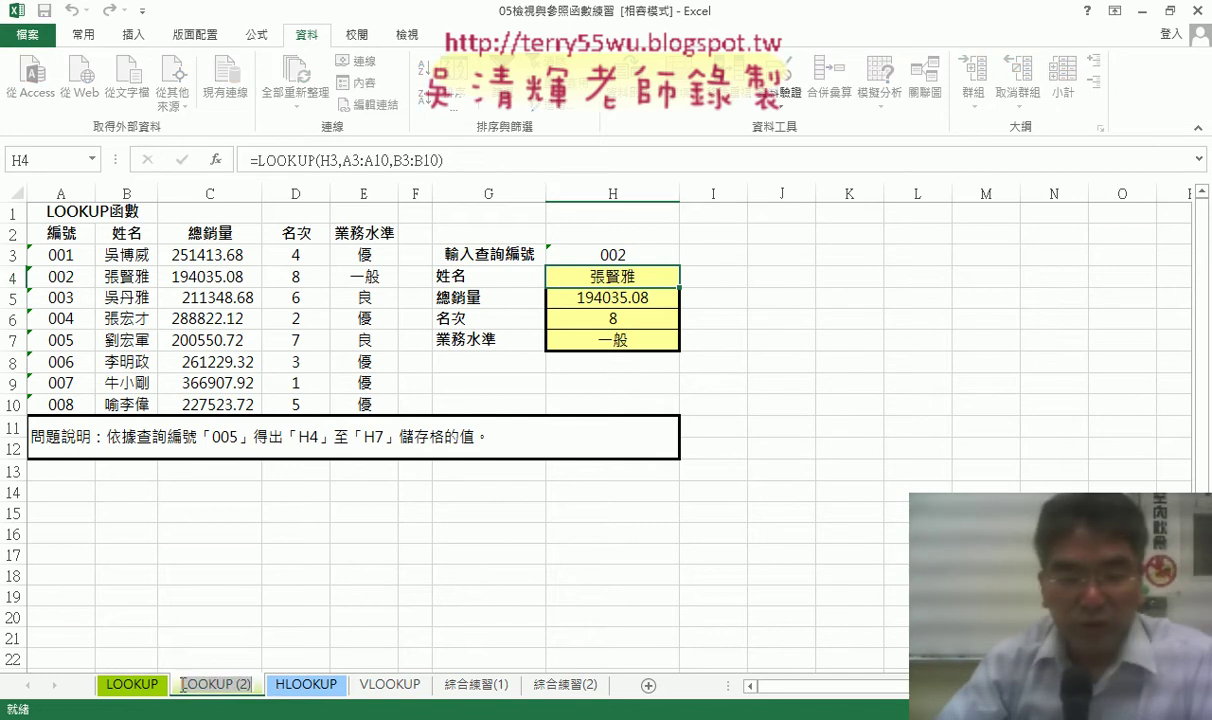
click(184, 687)
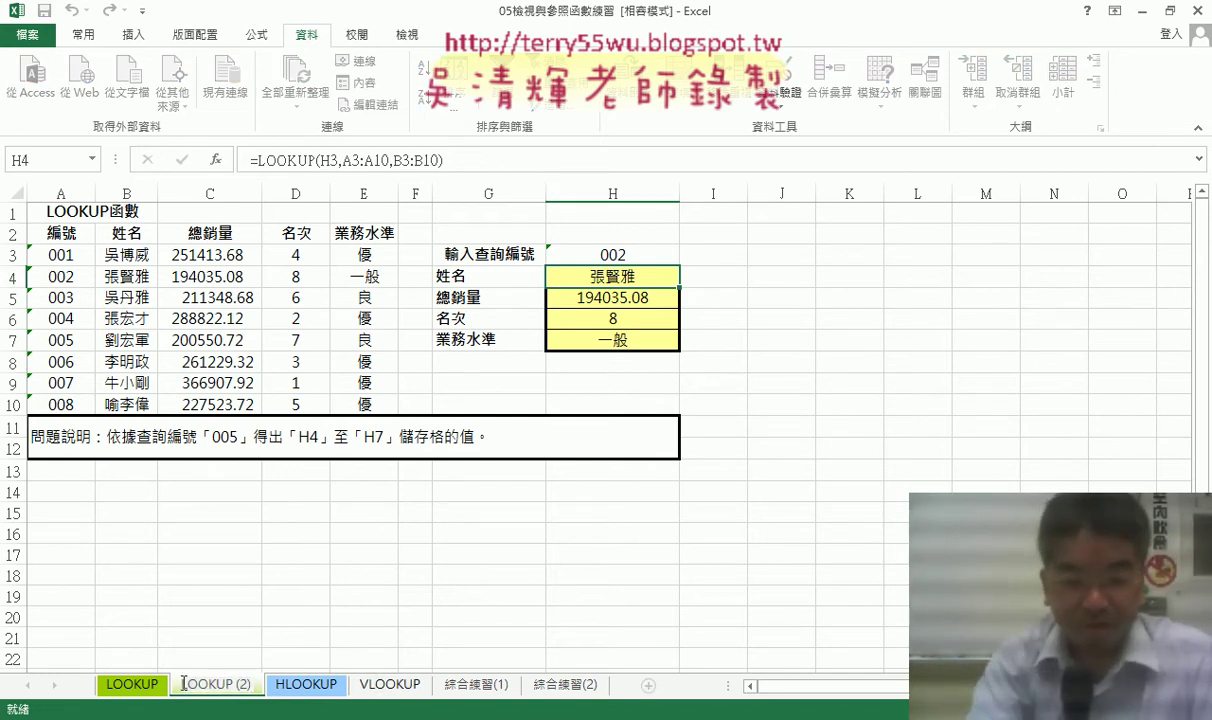
text(V)
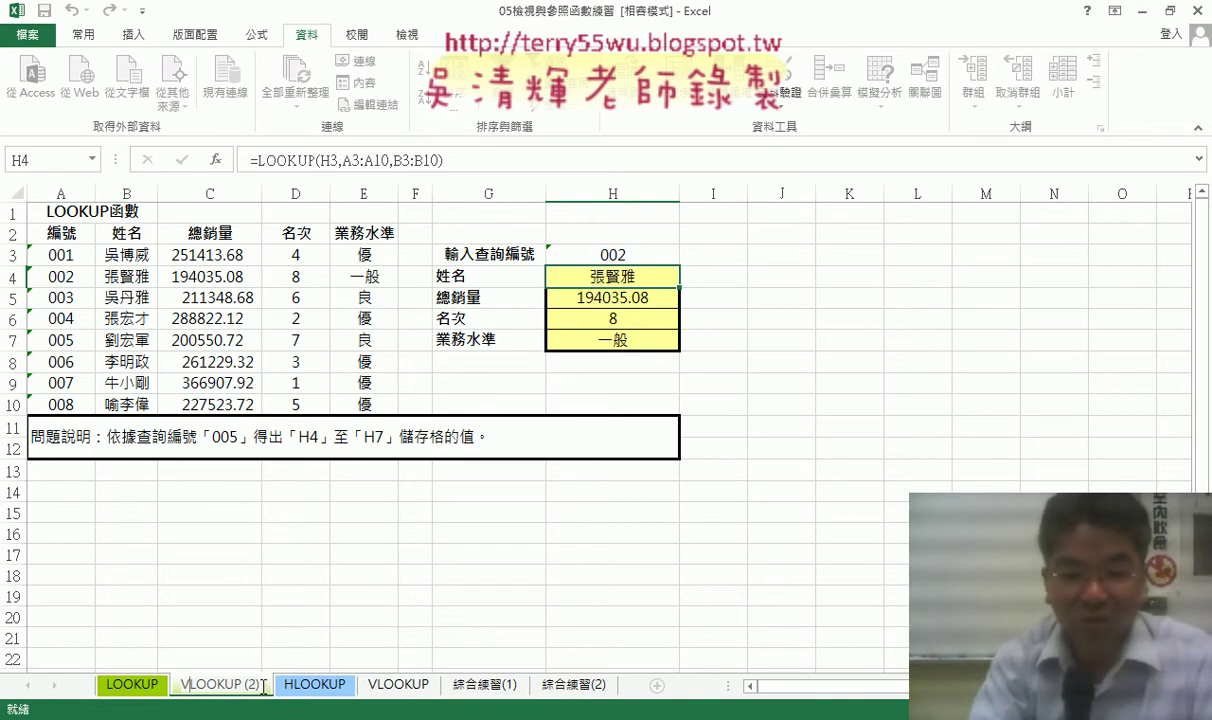
key(Return)
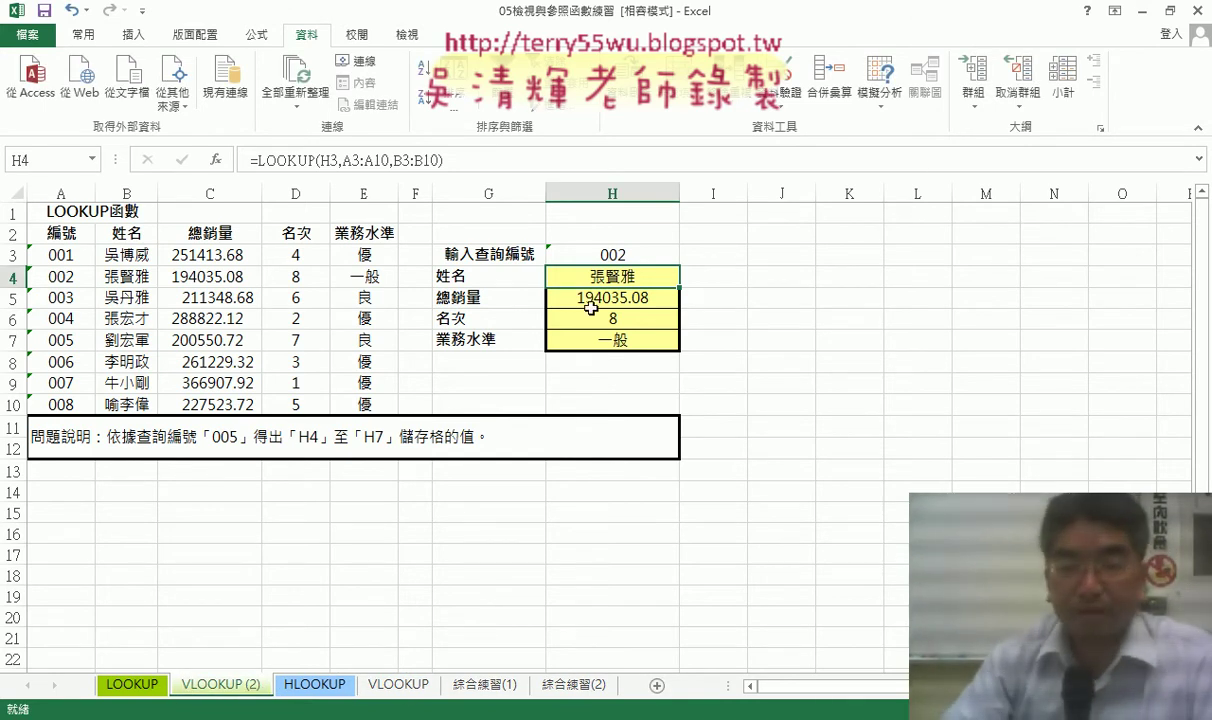
Step: Clear H4:H7 and start a VLOOKUP function in H4 via Insert Function
drag(625, 288, 628, 338)
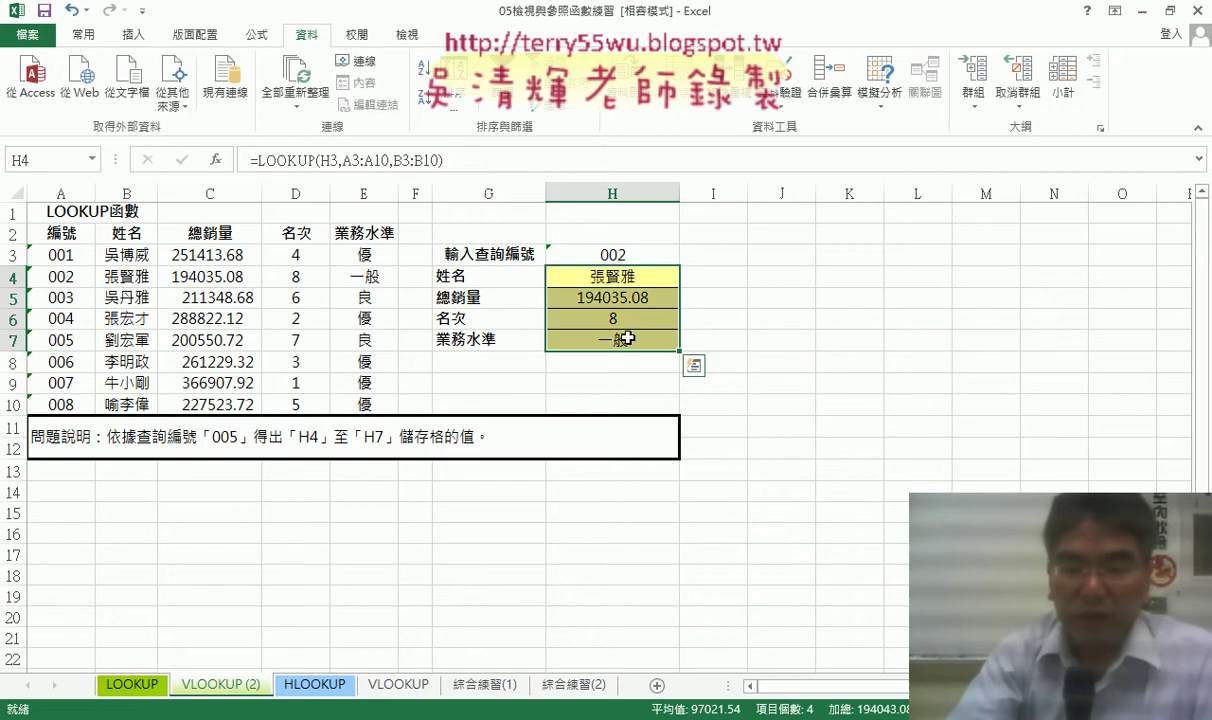
key(Delete)
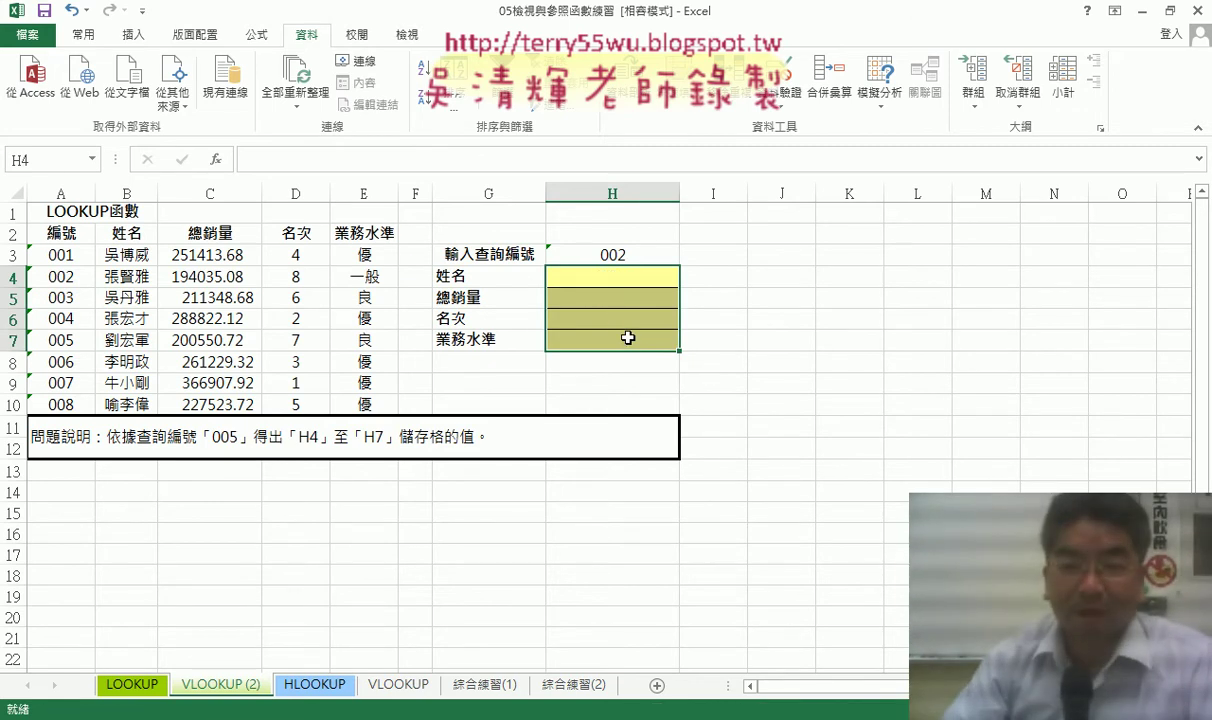
click(635, 279)
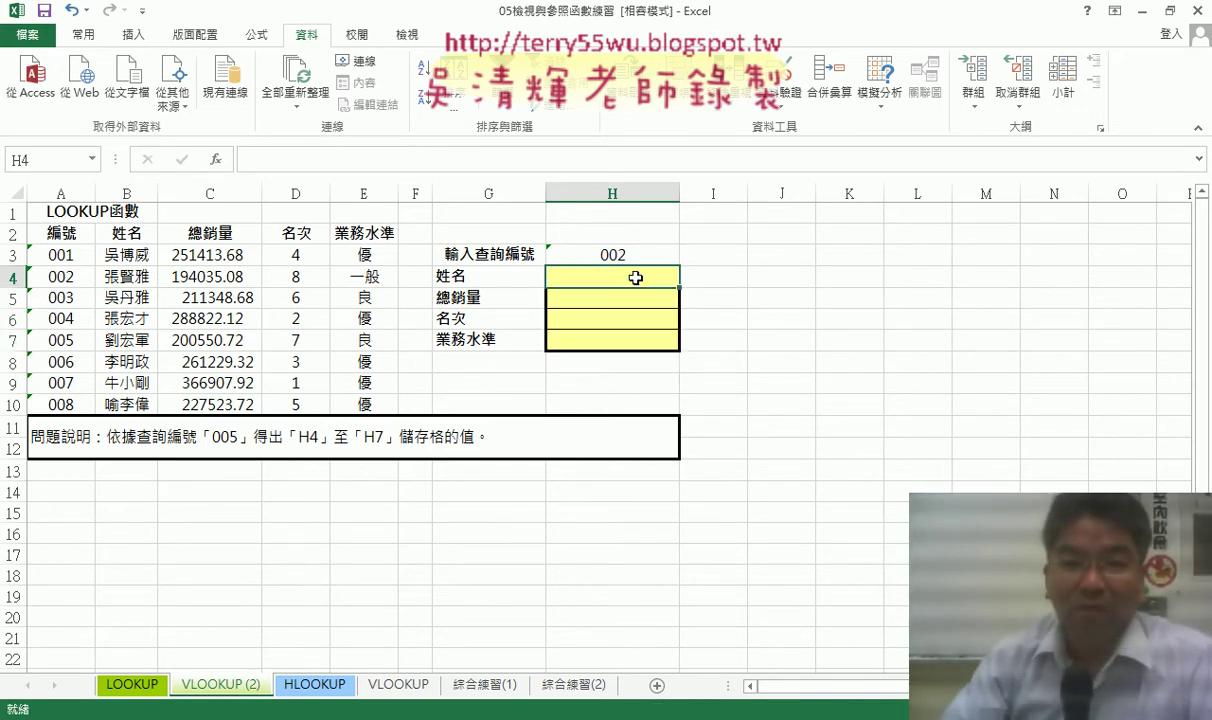
click(215, 159)
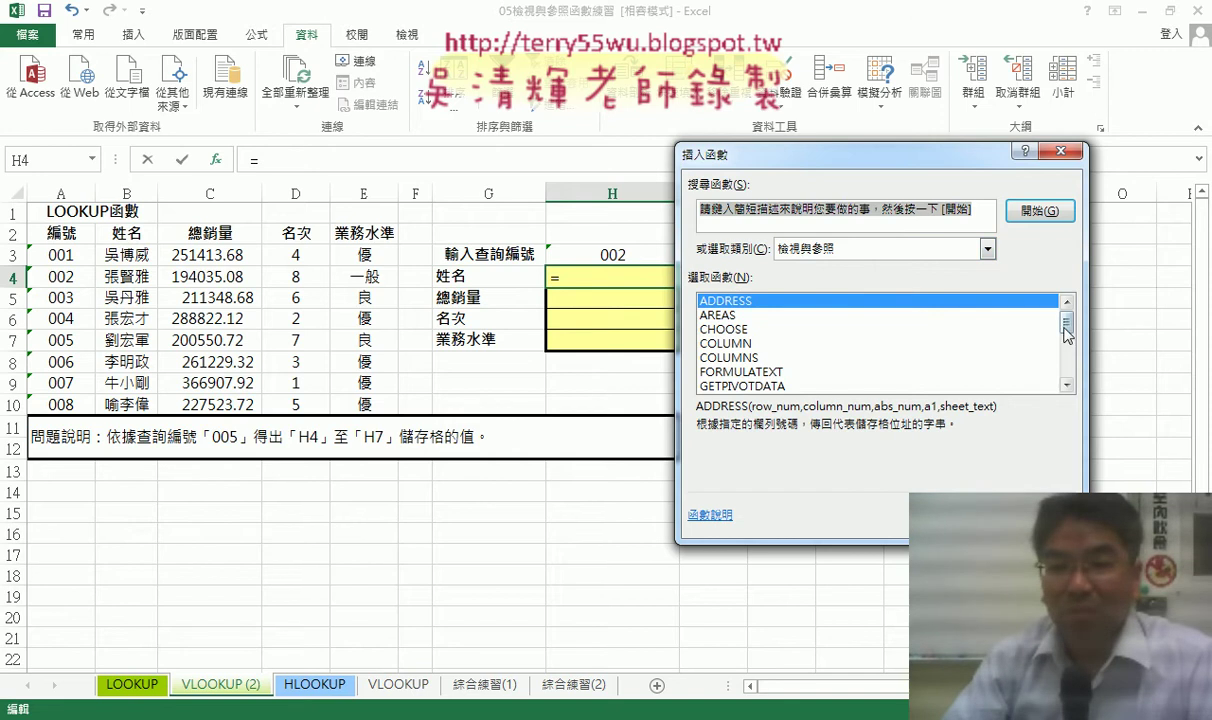
drag(1011, 320, 1011, 366)
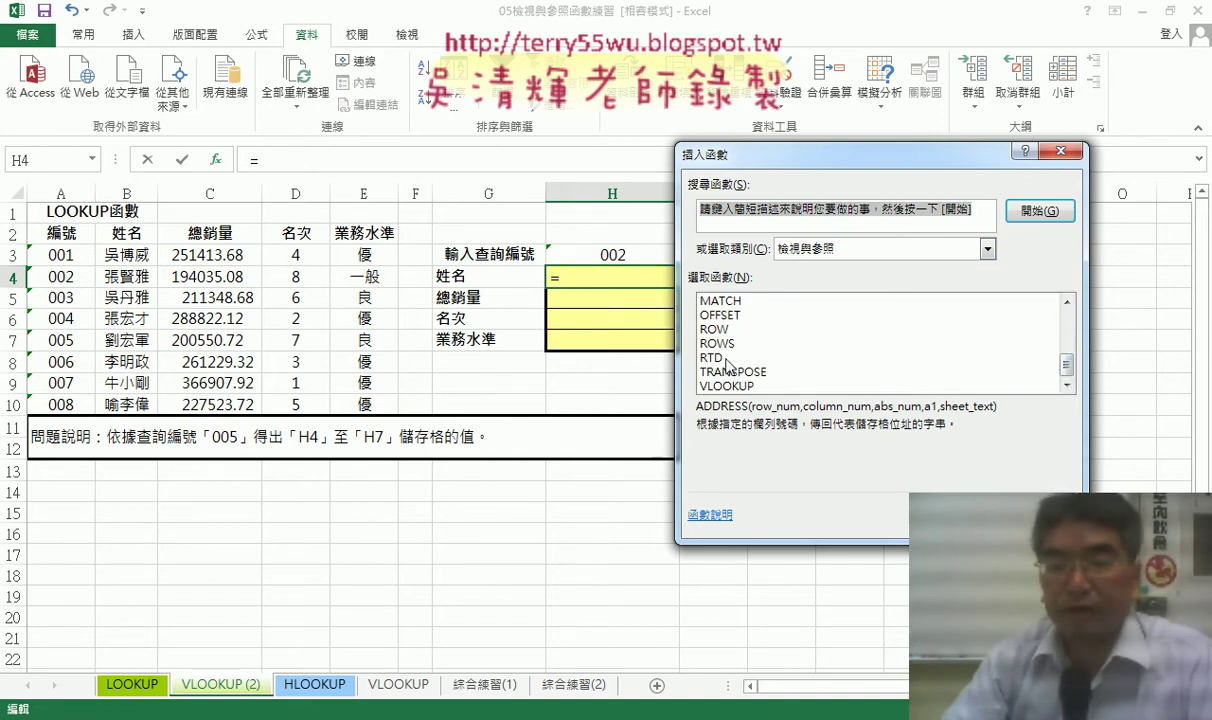
click(727, 386)
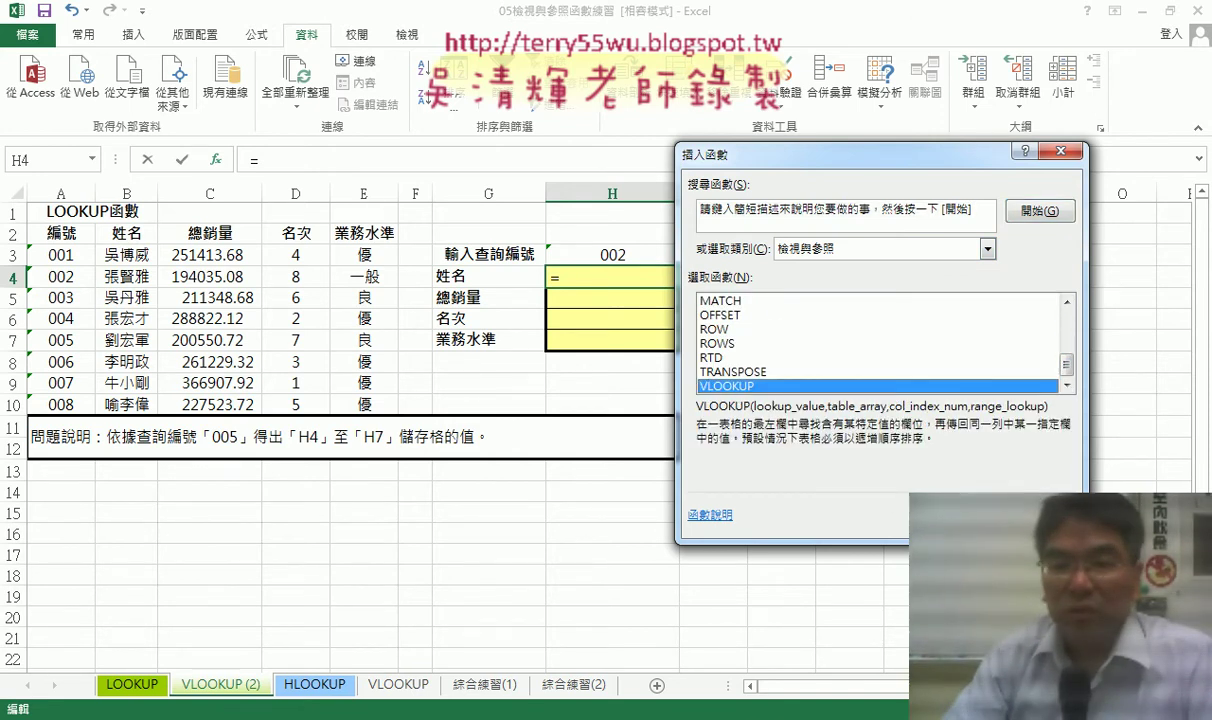
key(Return)
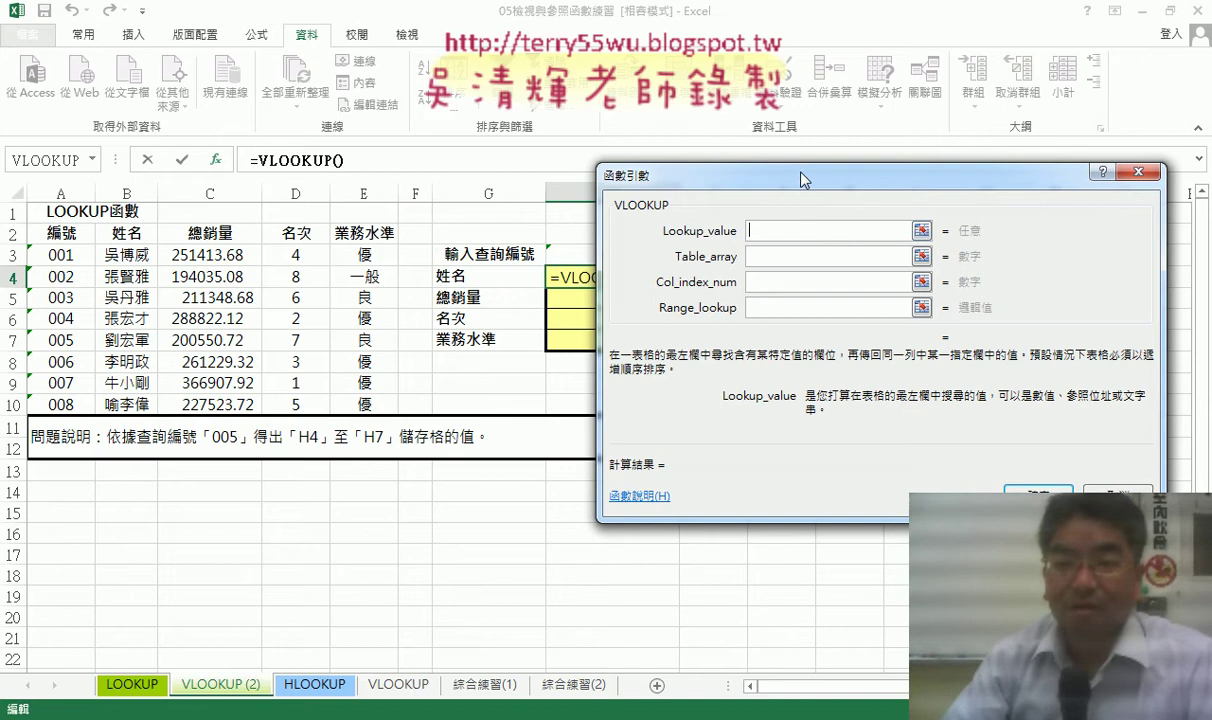
Step: Set VLOOKUP's Lookup_value to H3 and Table_array to A3:E10
drag(801, 180, 715, 340)
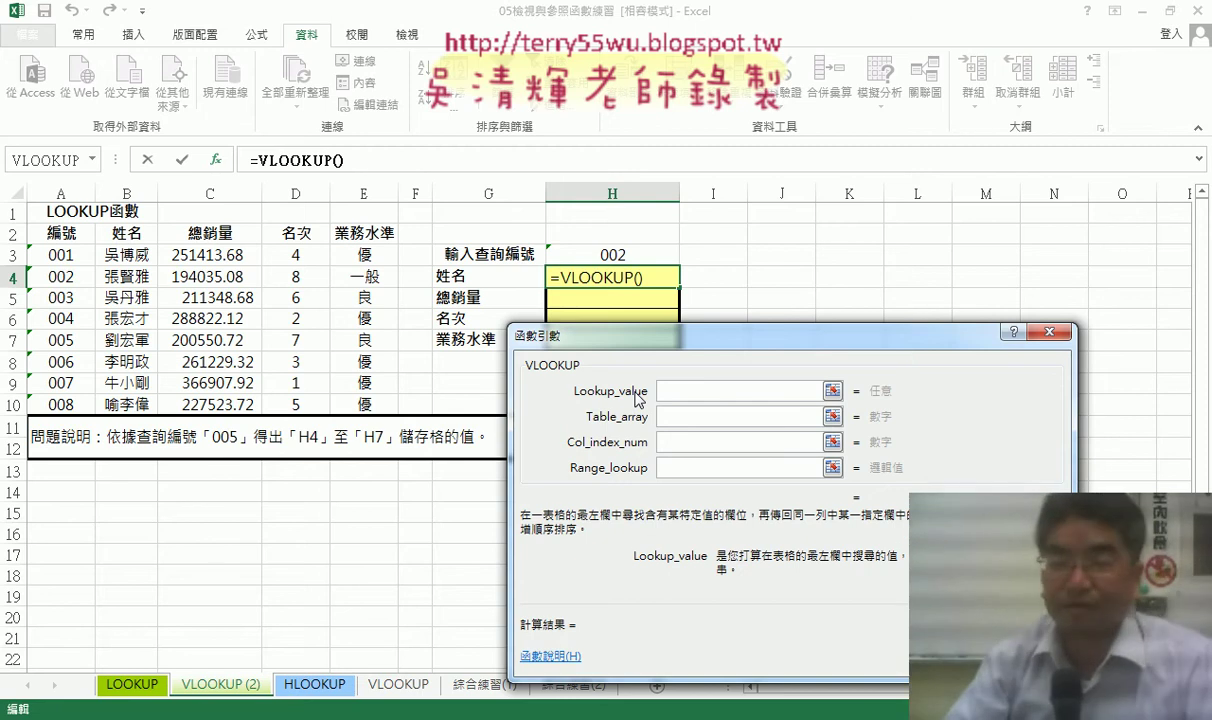
click(656, 257)
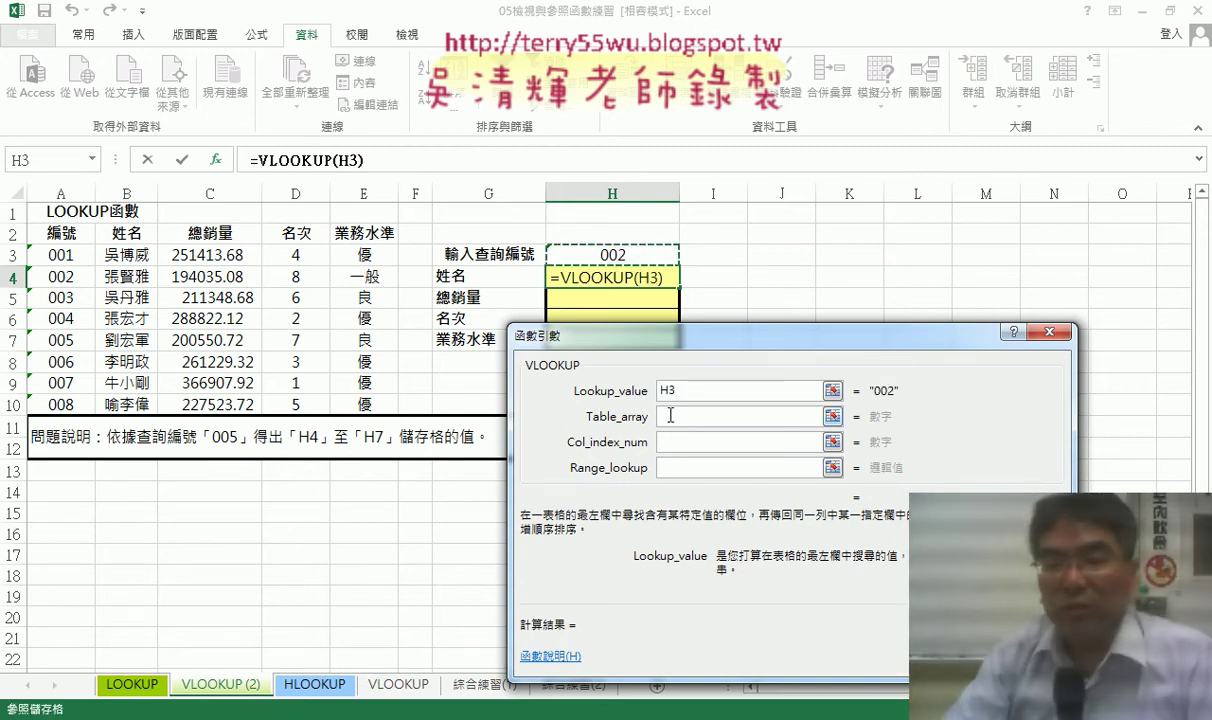
key(Tab)
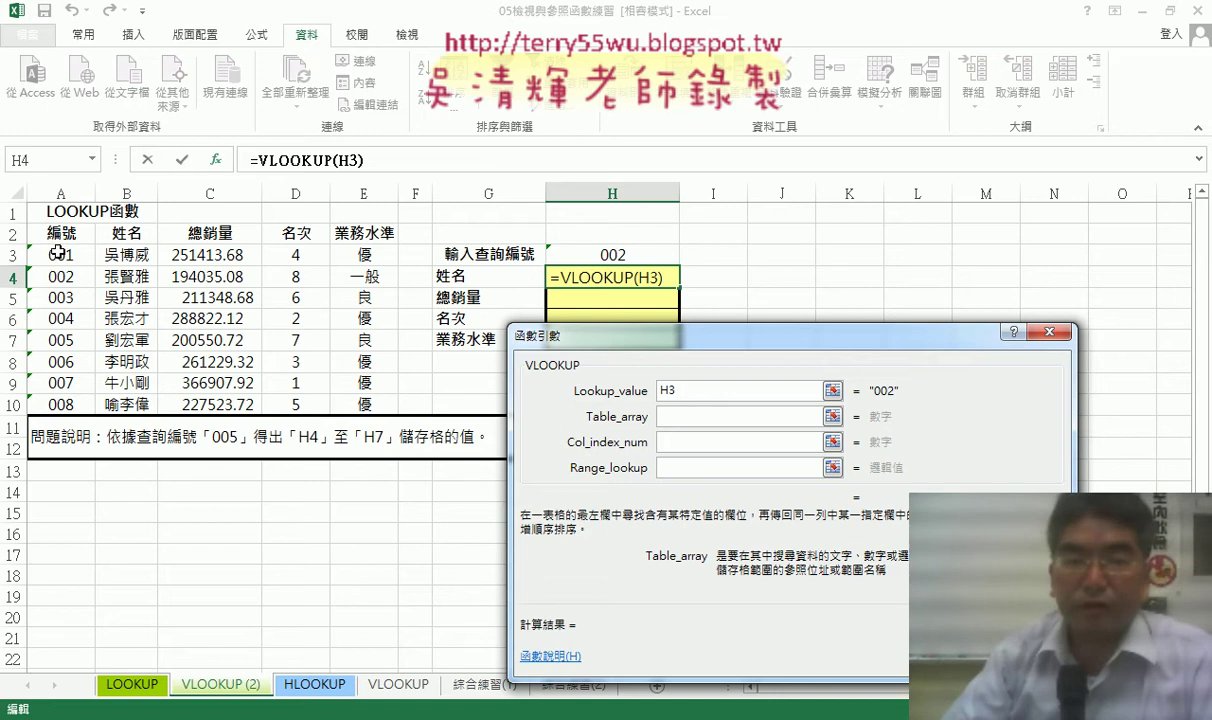
drag(57, 253, 378, 408)
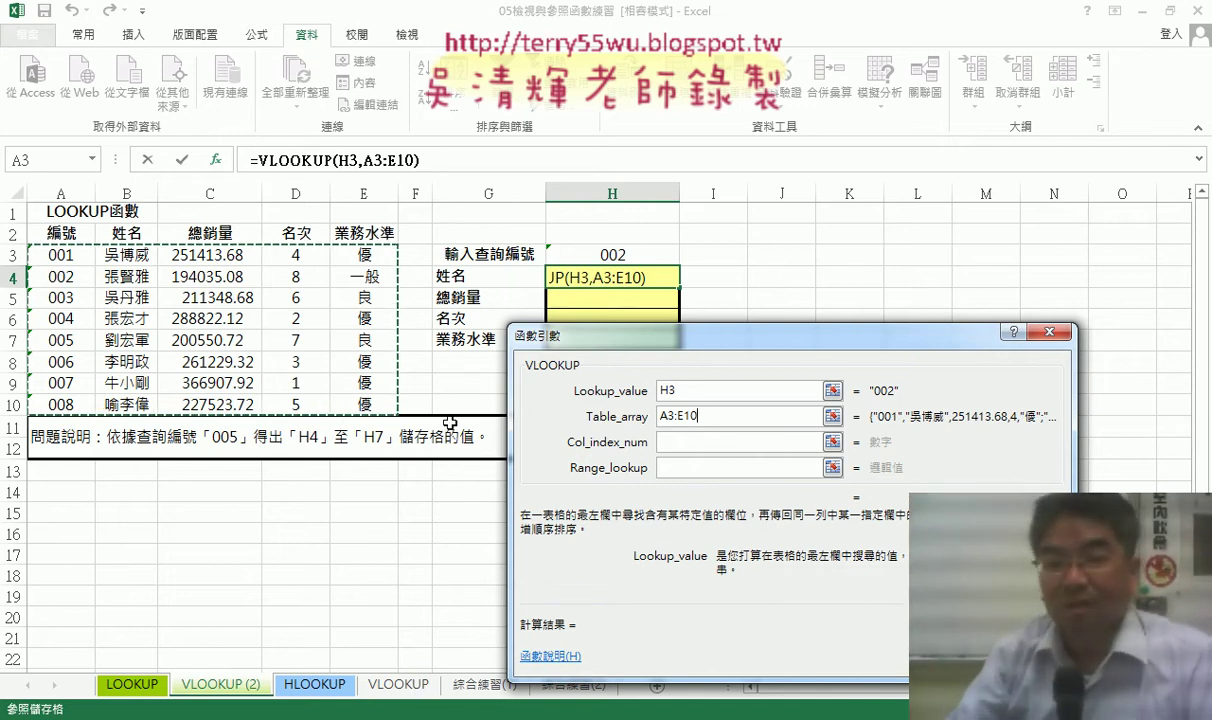
click(668, 449)
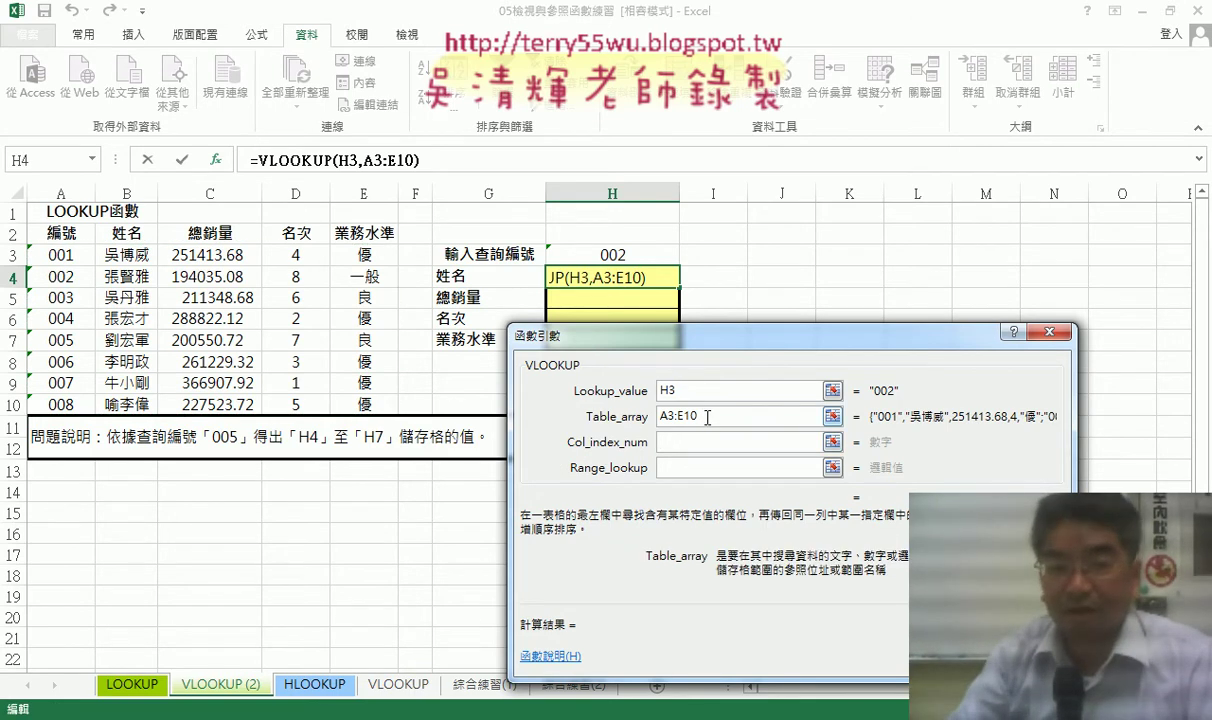
click(655, 390)
click(714, 414)
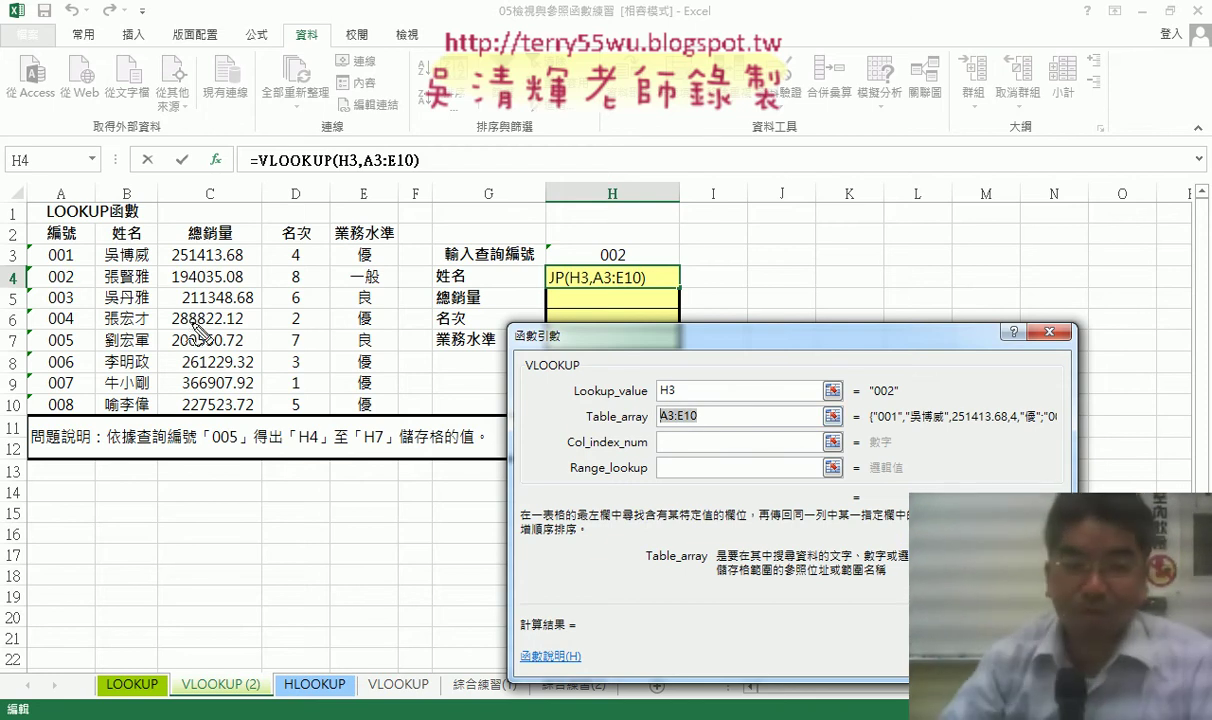
drag(24, 250, 20, 410)
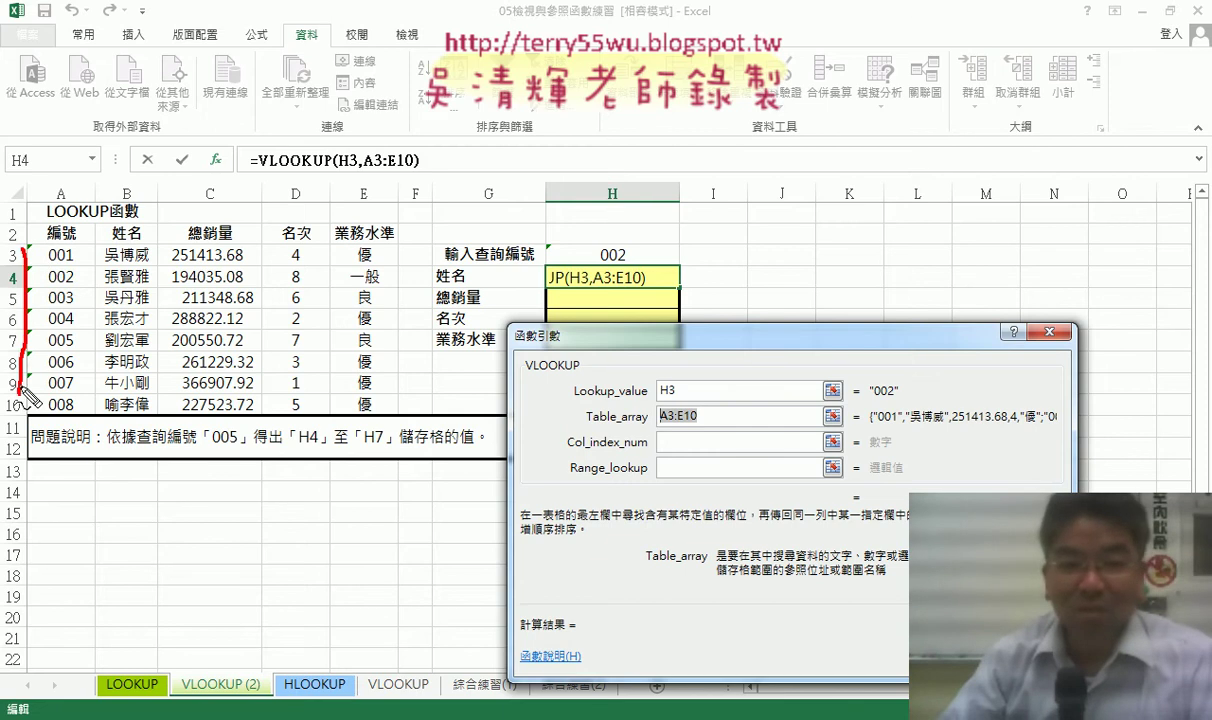
mouse_move(37, 241)
mouse_down()
mouse_move(393, 240)
mouse_move(392, 400)
mouse_move(30, 418)
mouse_move(38, 380)
mouse_up()
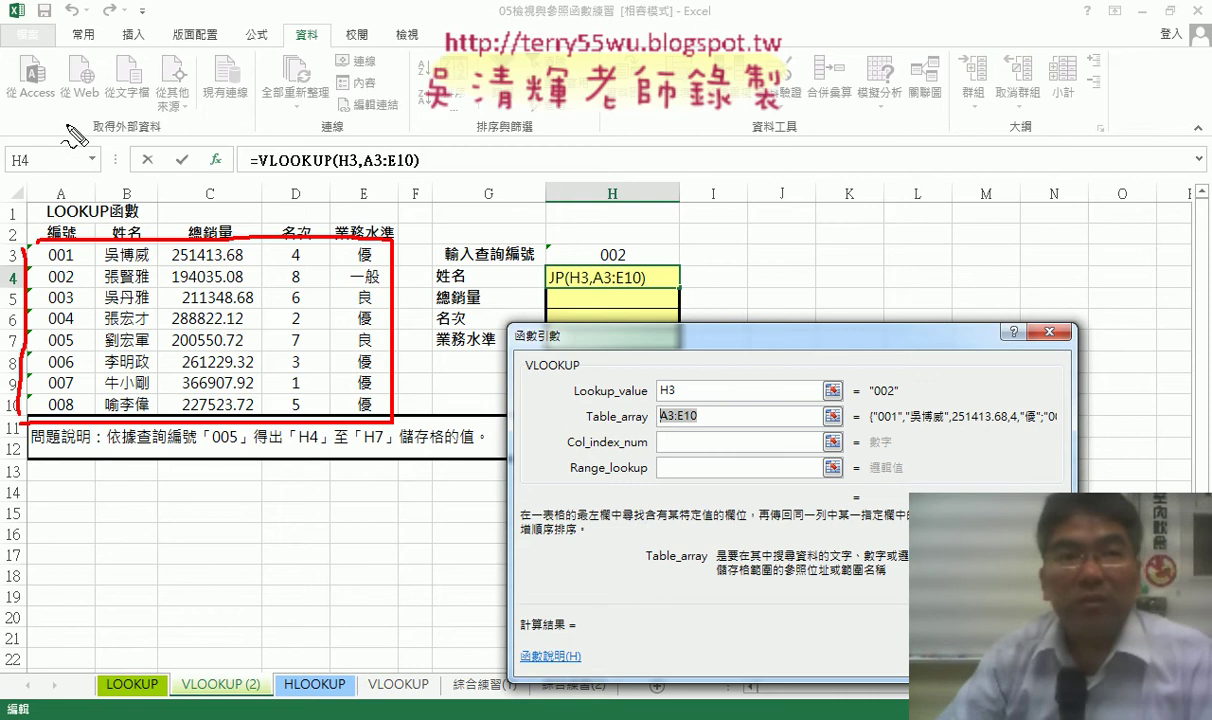
drag(67, 124, 67, 175)
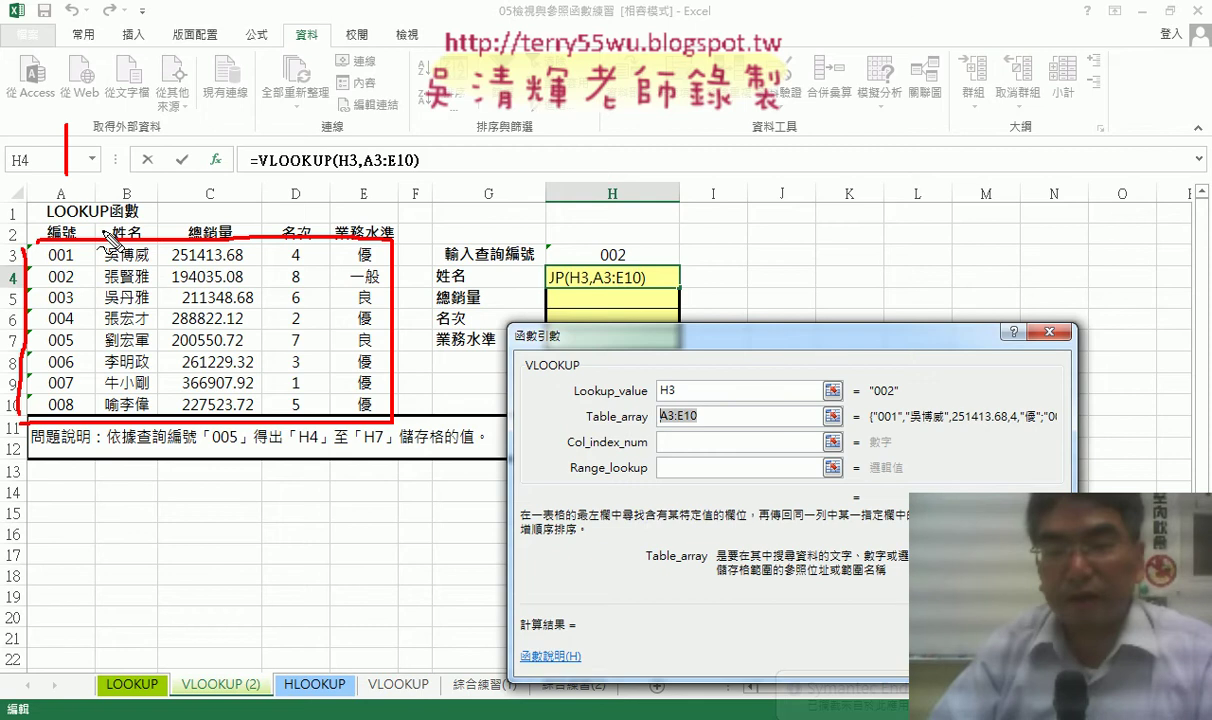
drag(662, 422, 700, 408)
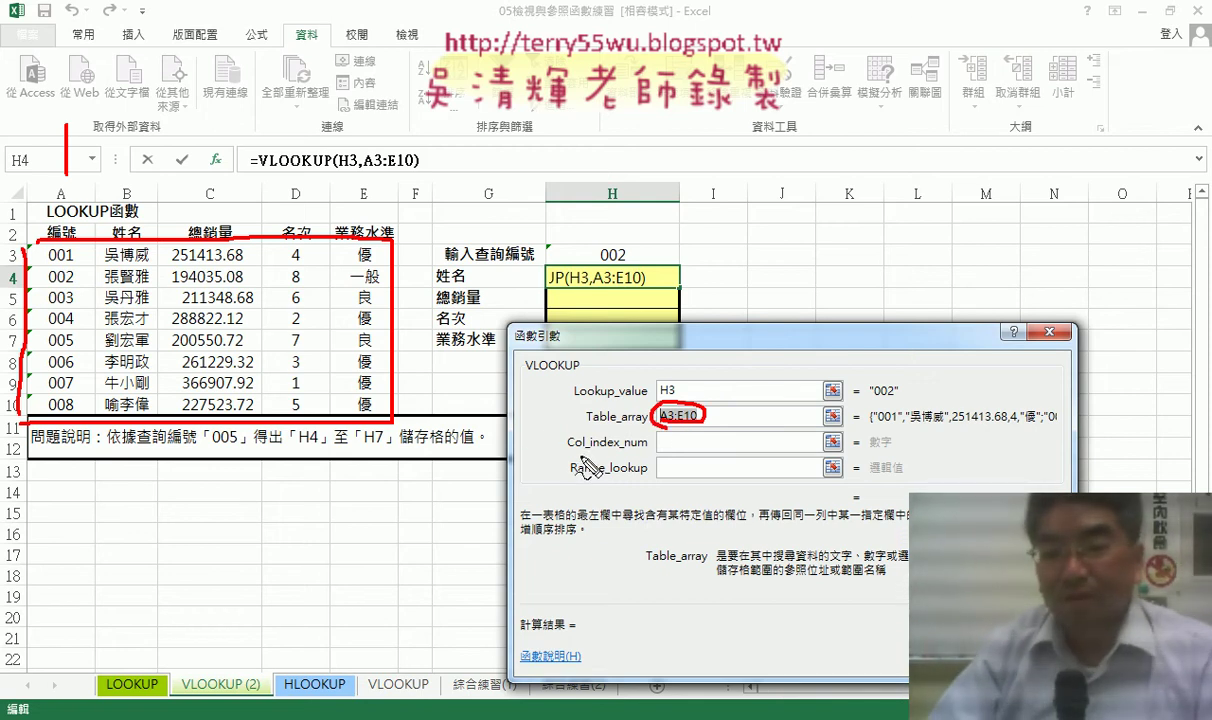
drag(590, 451, 647, 451)
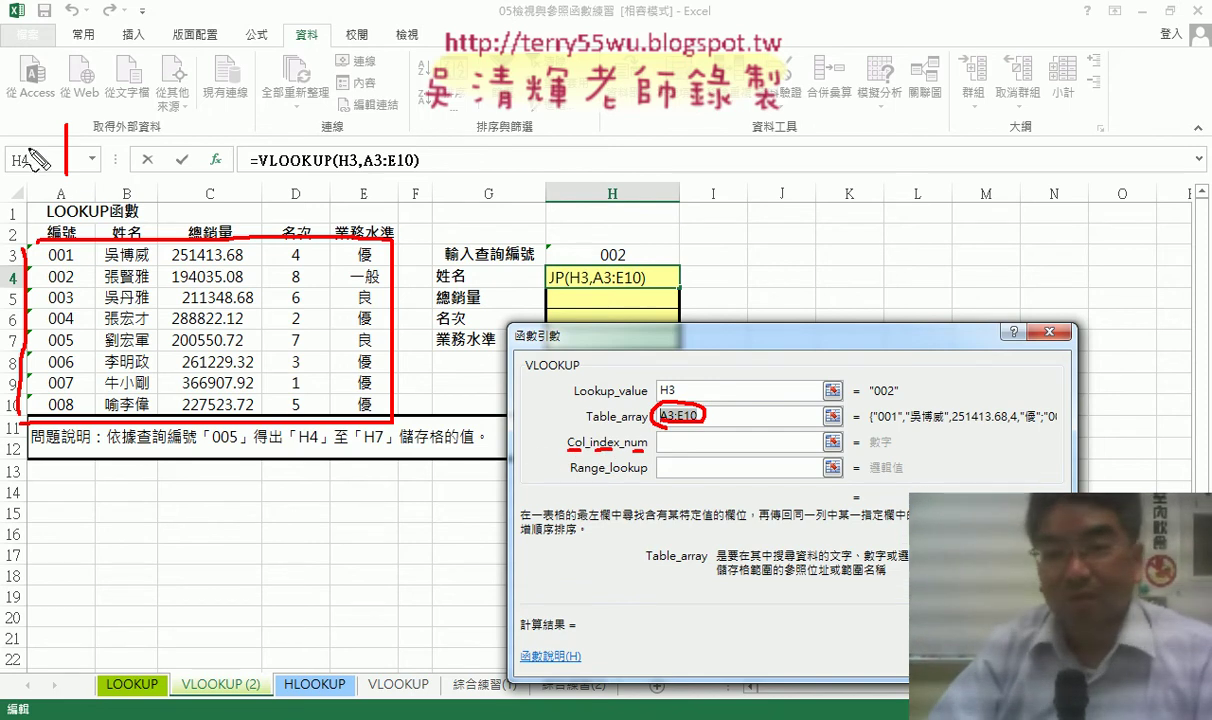
drag(592, 250, 600, 242)
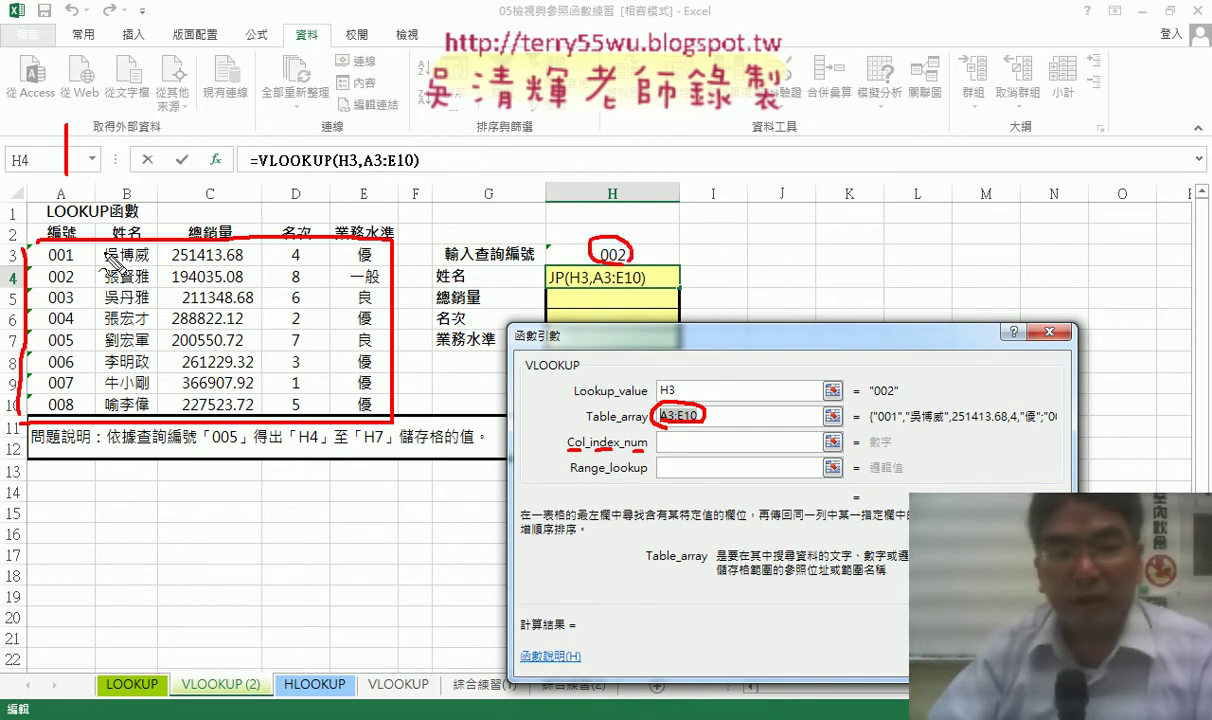
drag(74, 267, 62, 266)
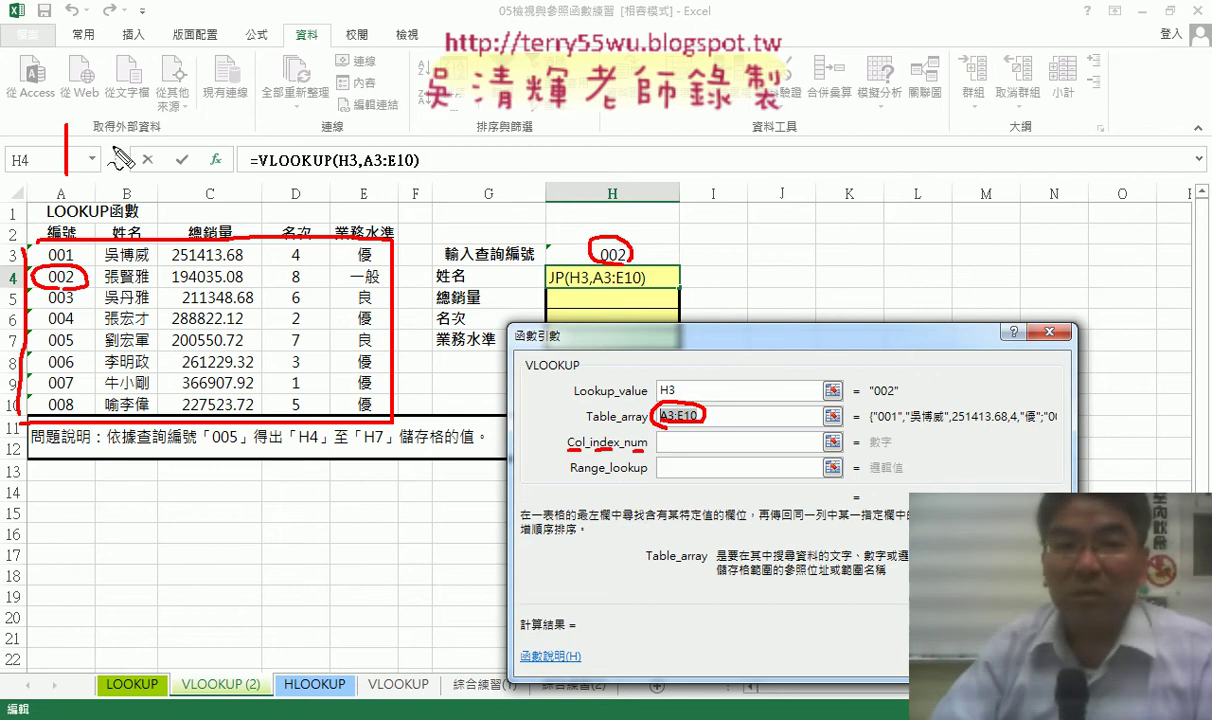
drag(110, 140, 145, 180)
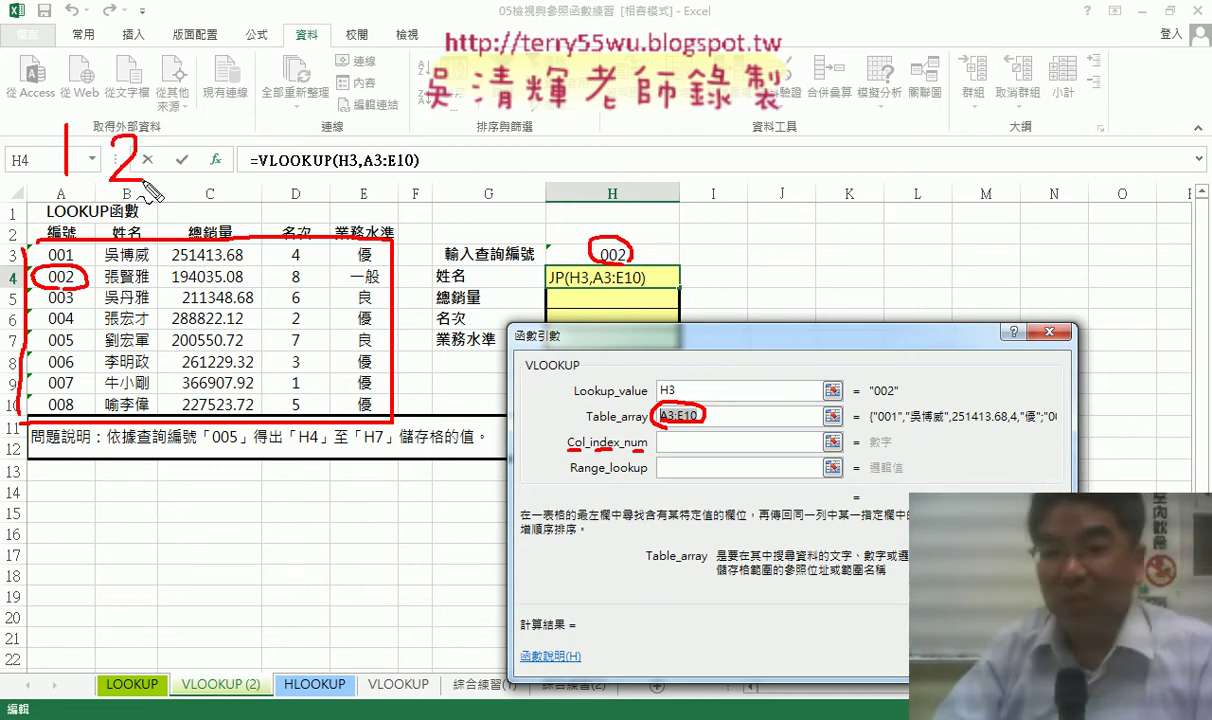
drag(662, 436, 683, 452)
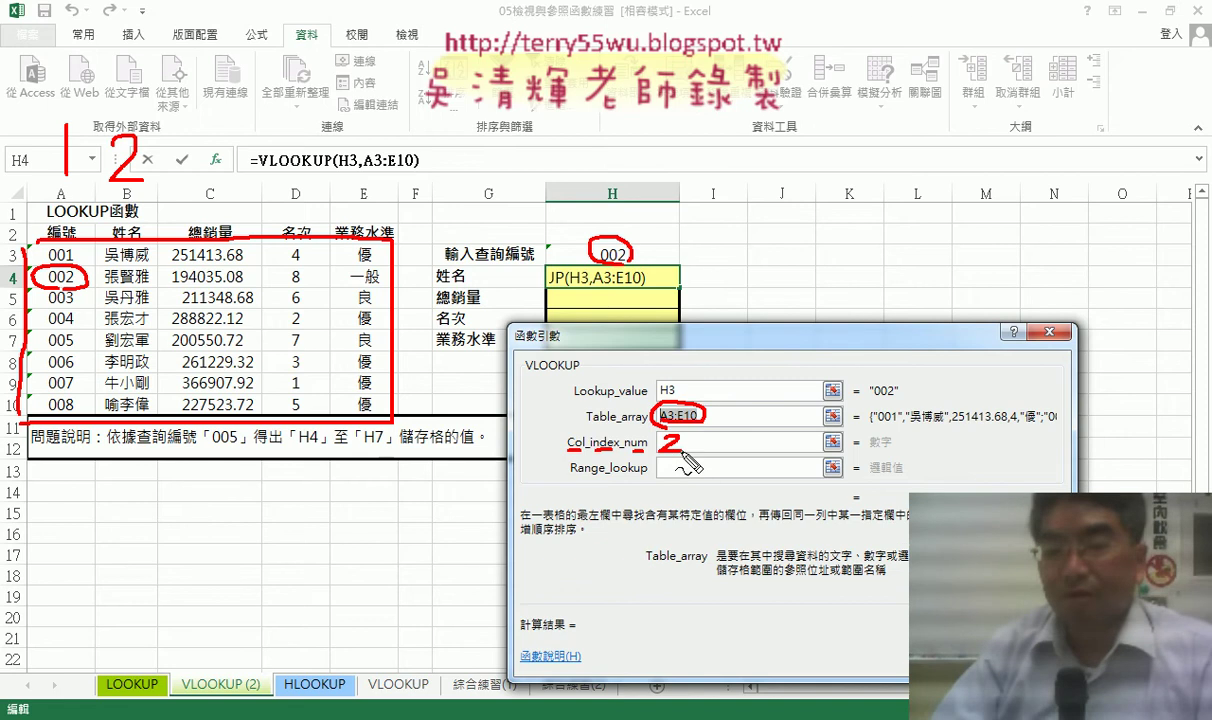
drag(570, 481, 648, 481)
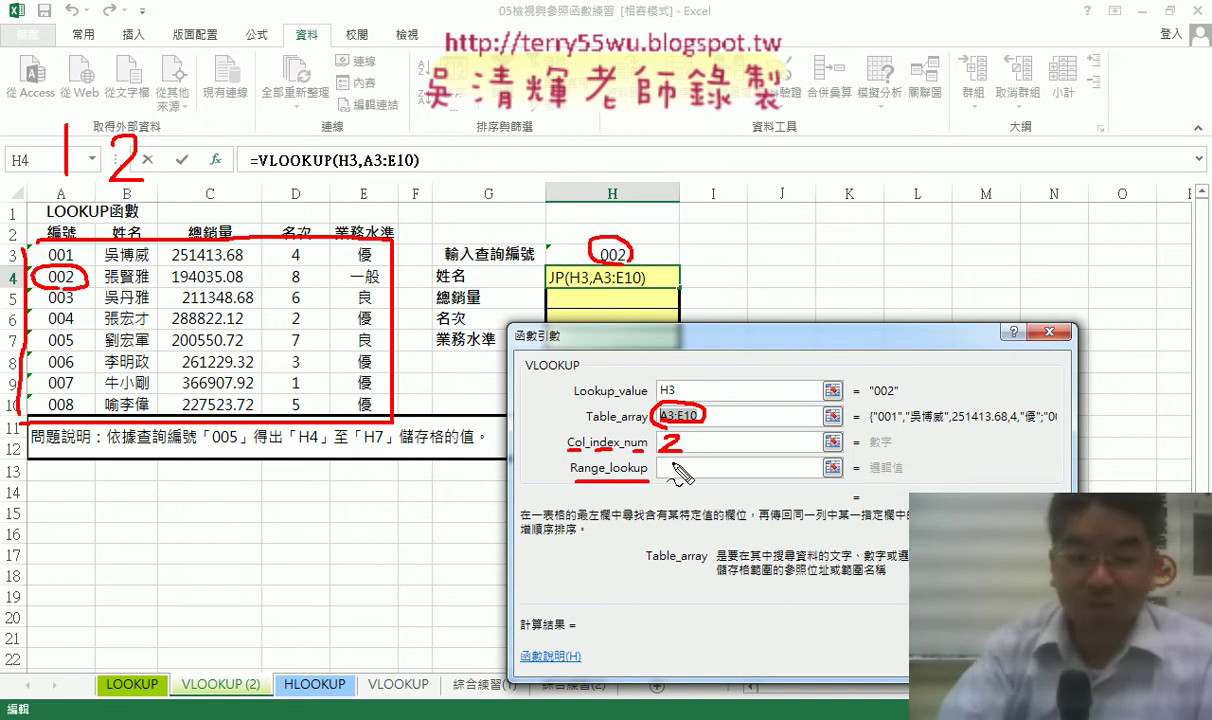
key(Escape)
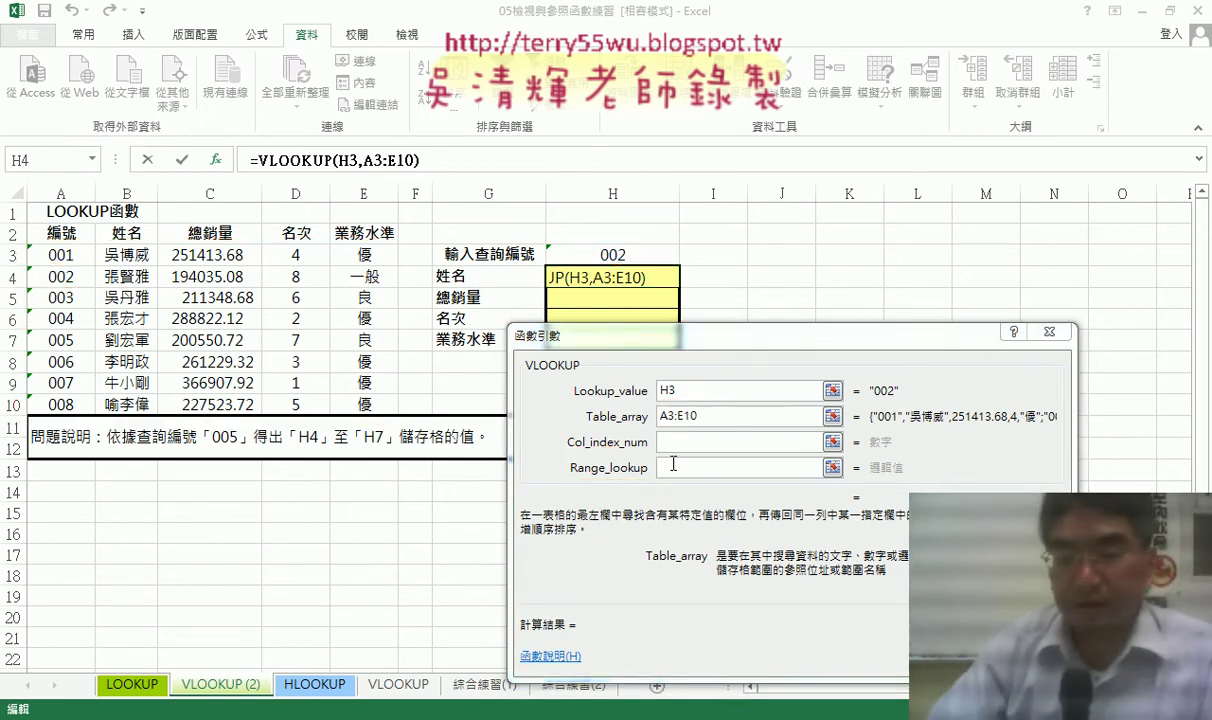
Step: Set Col_index_num to 2 and Range_lookup to 0 for an exact match
click(676, 442)
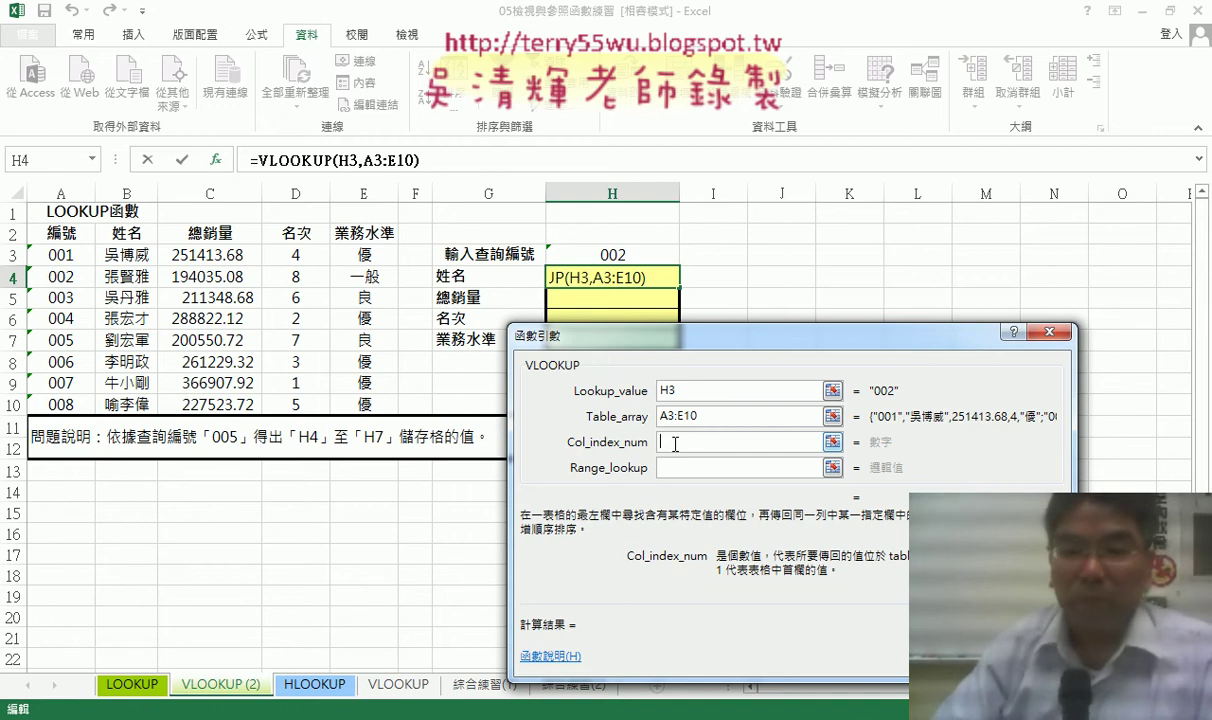
text(2)
click(687, 468)
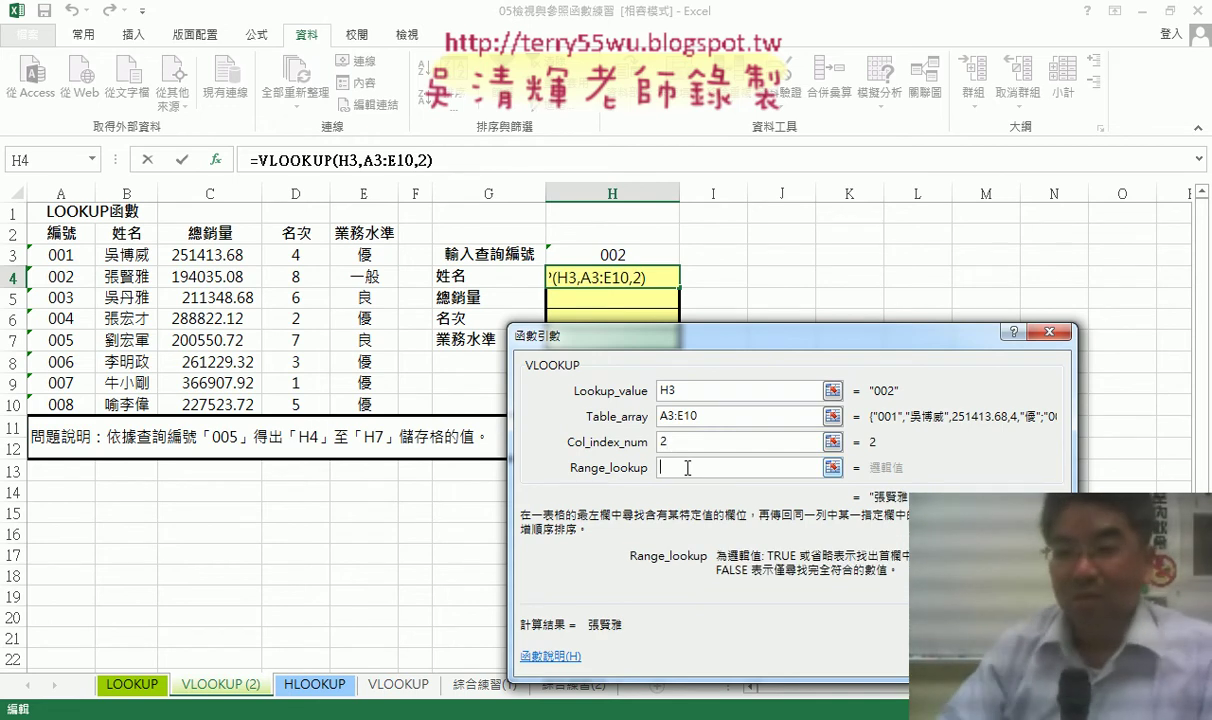
text(0)
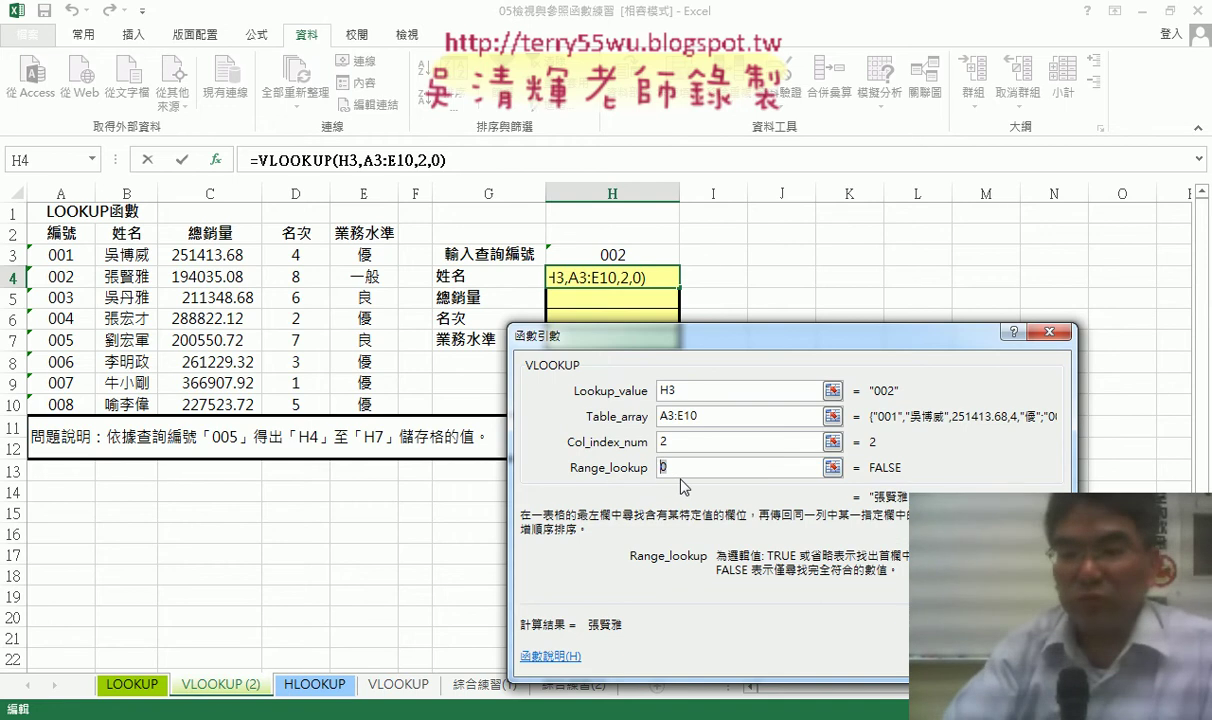
text(1)
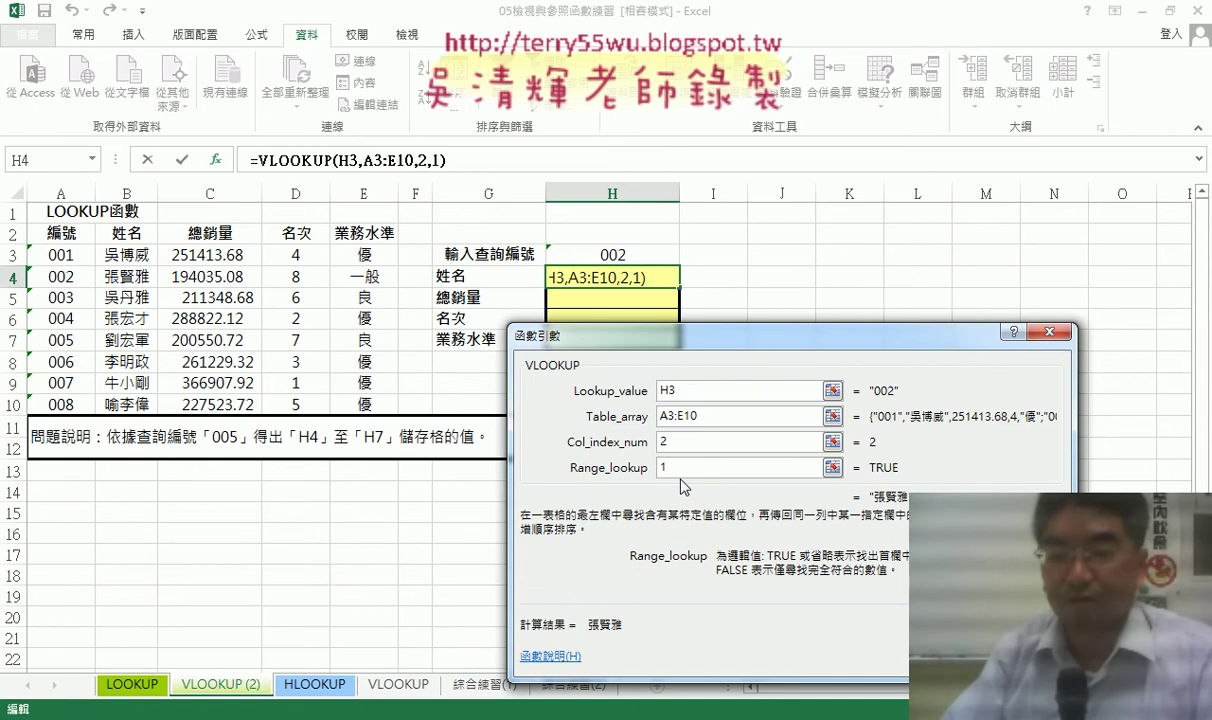
double_click(688, 467)
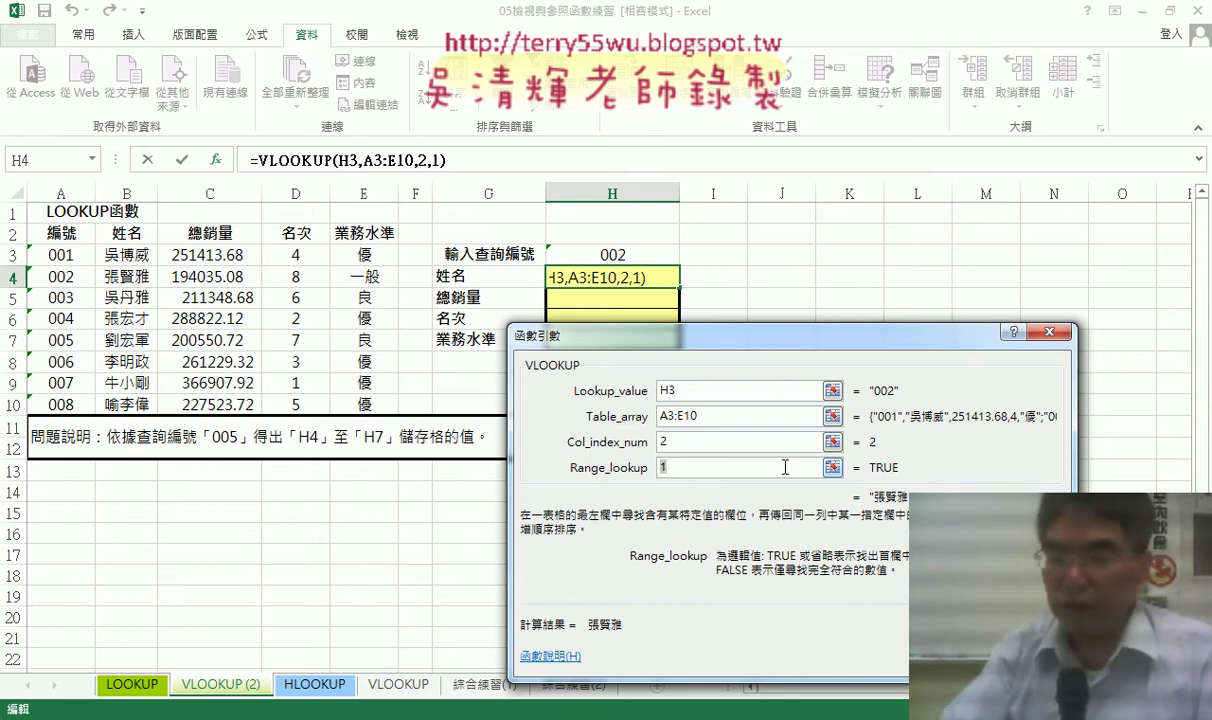
text(0)
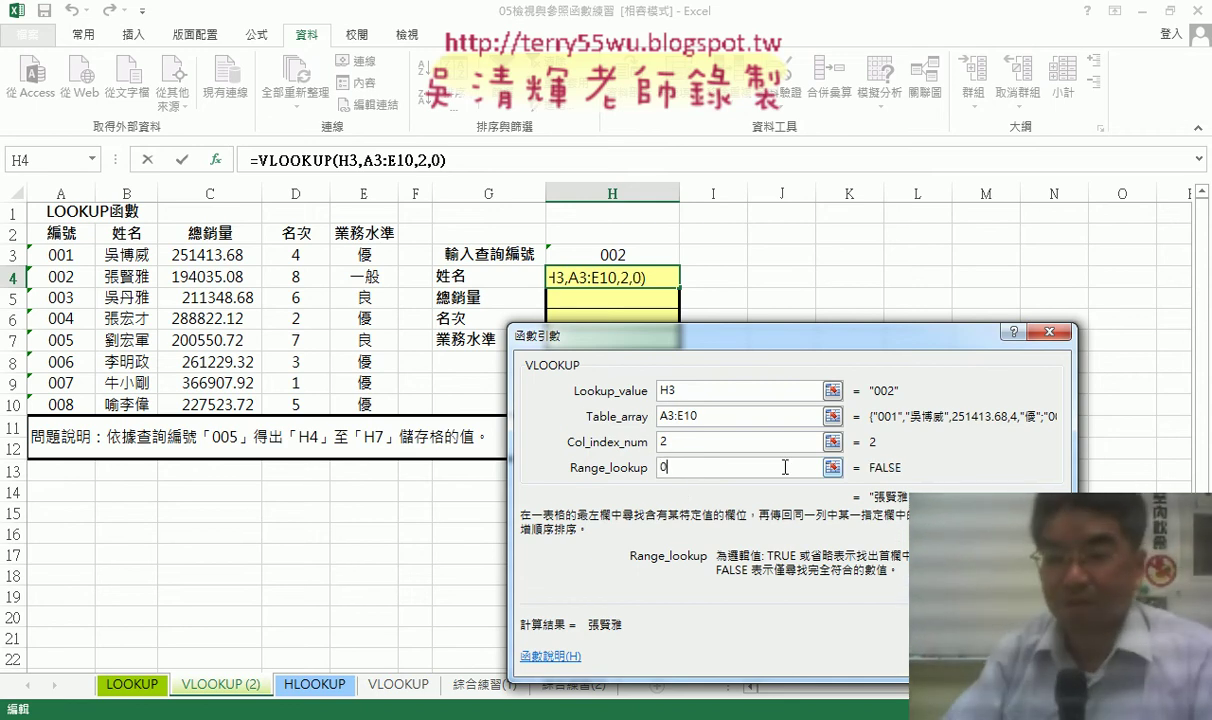
key(Return)
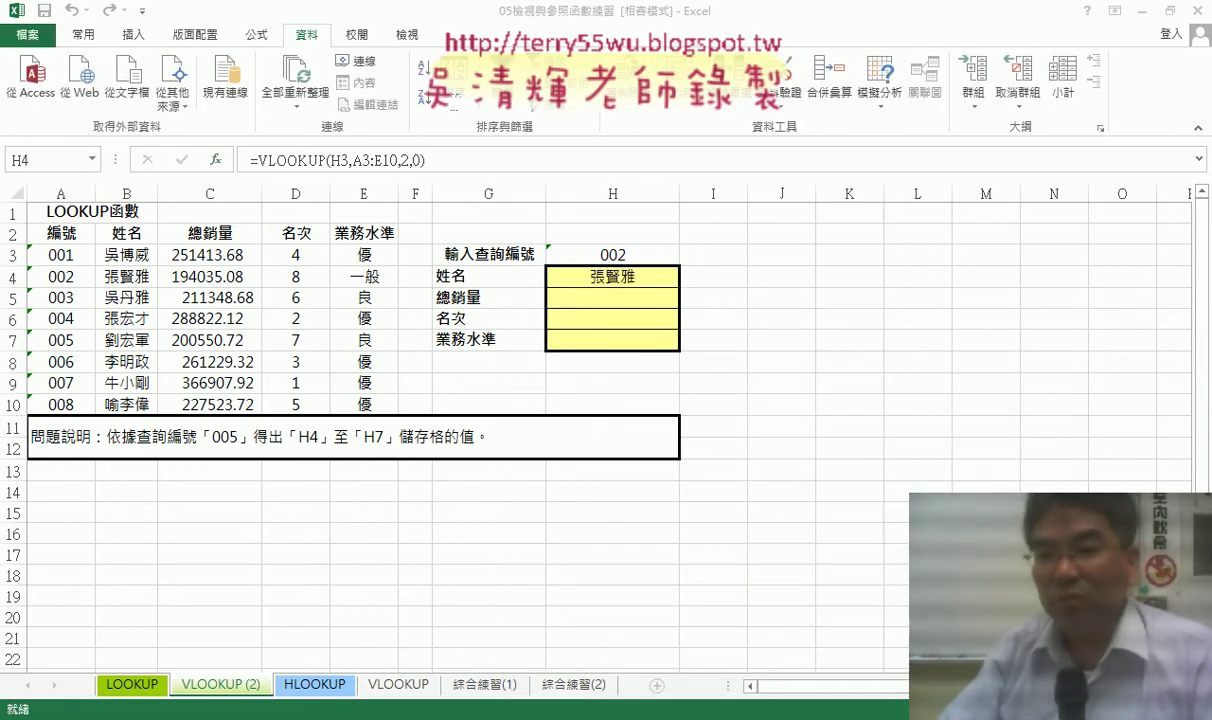
click(632, 276)
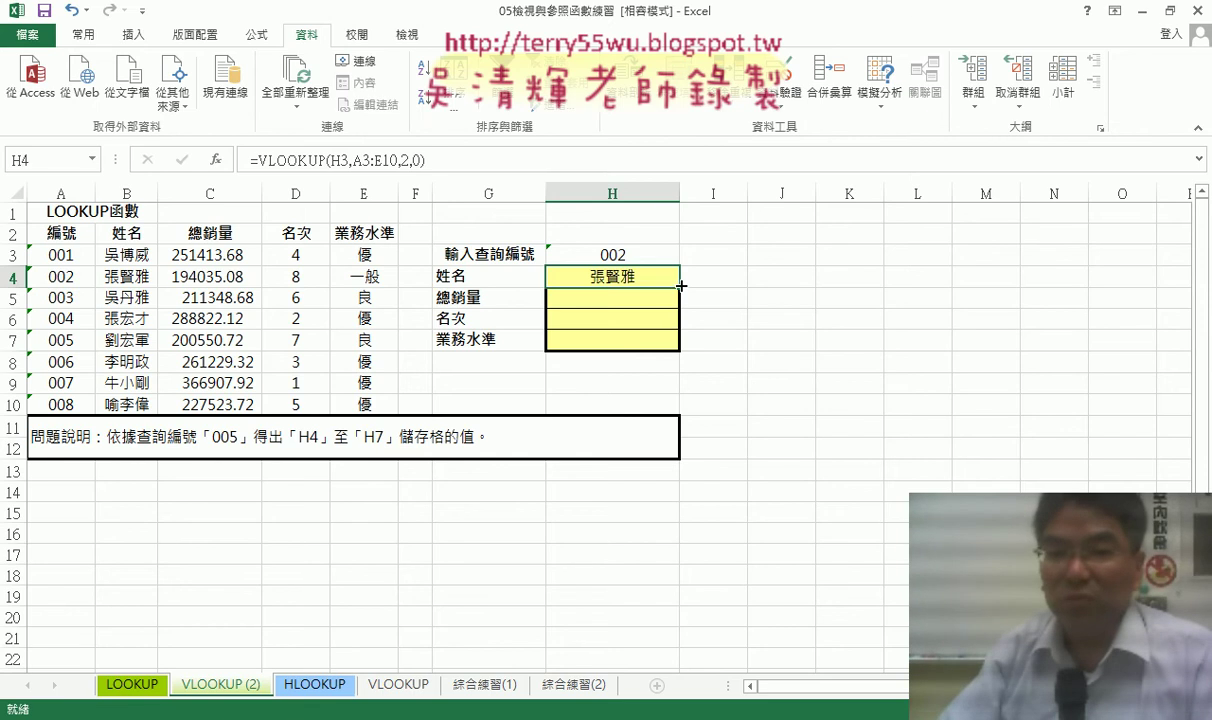
mouse_move(680, 286)
mouse_down()
mouse_move(678, 351)
mouse_move(630, 275)
mouse_up()
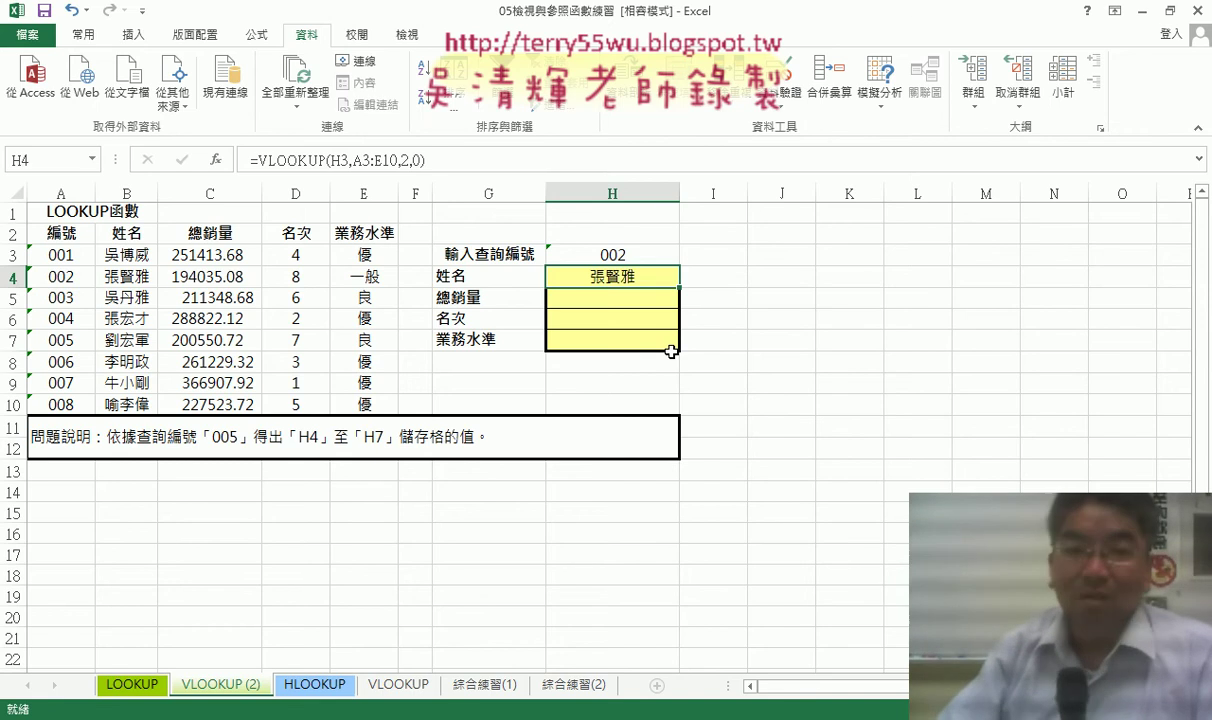
click(437, 159)
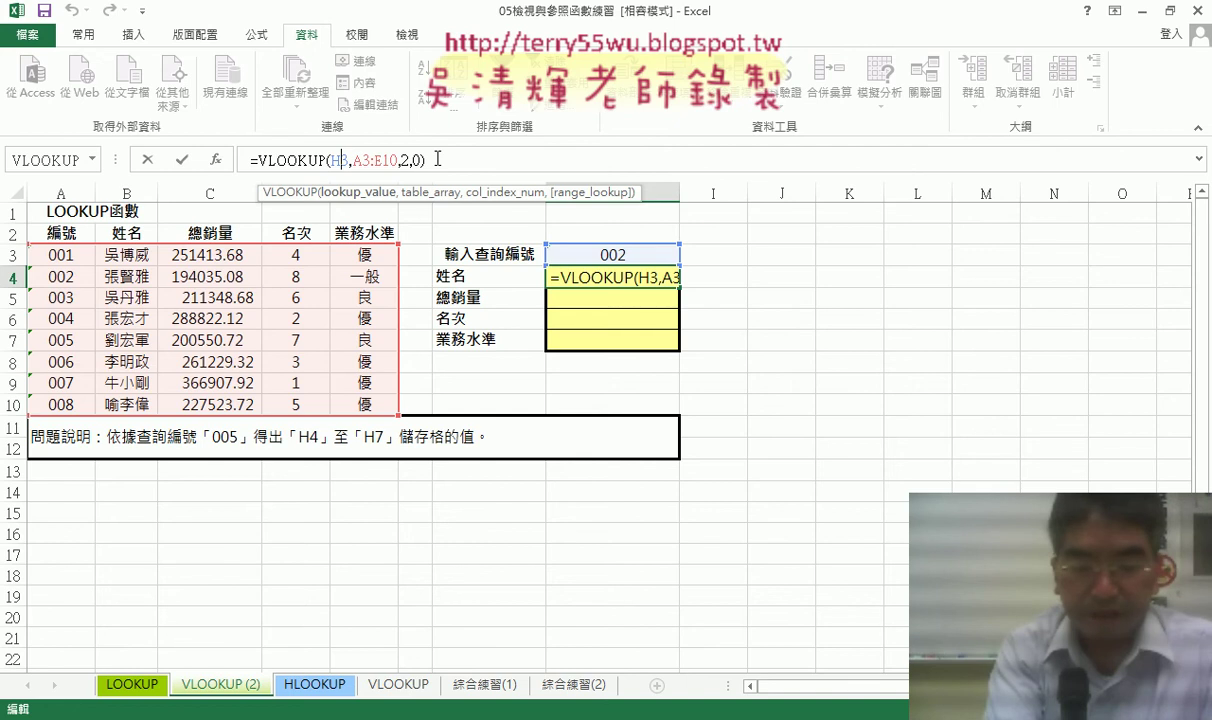
Step: Row-lock H3 and A3:E10 with F4 so H4 reads =VLOOKUP(H$3,A$3:E$10,2,0), then confirm it still returns ID 002's name
key(F4)
key(F4)
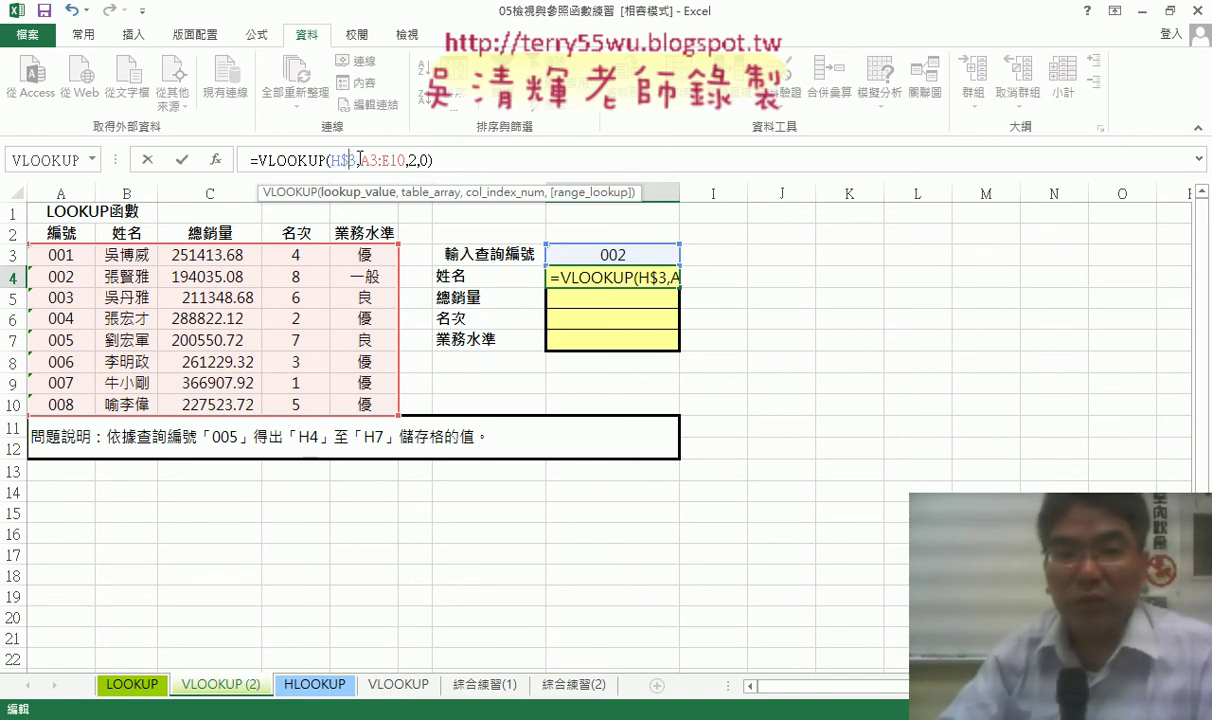
drag(361, 160, 406, 160)
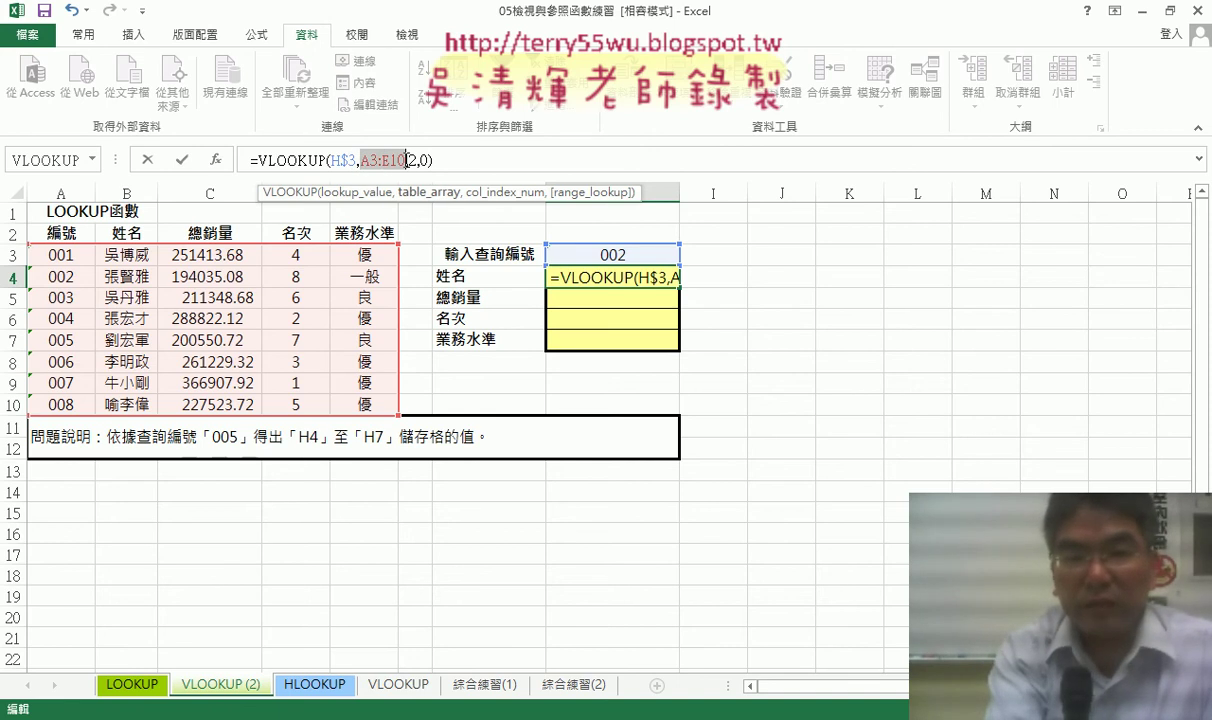
key(F4)
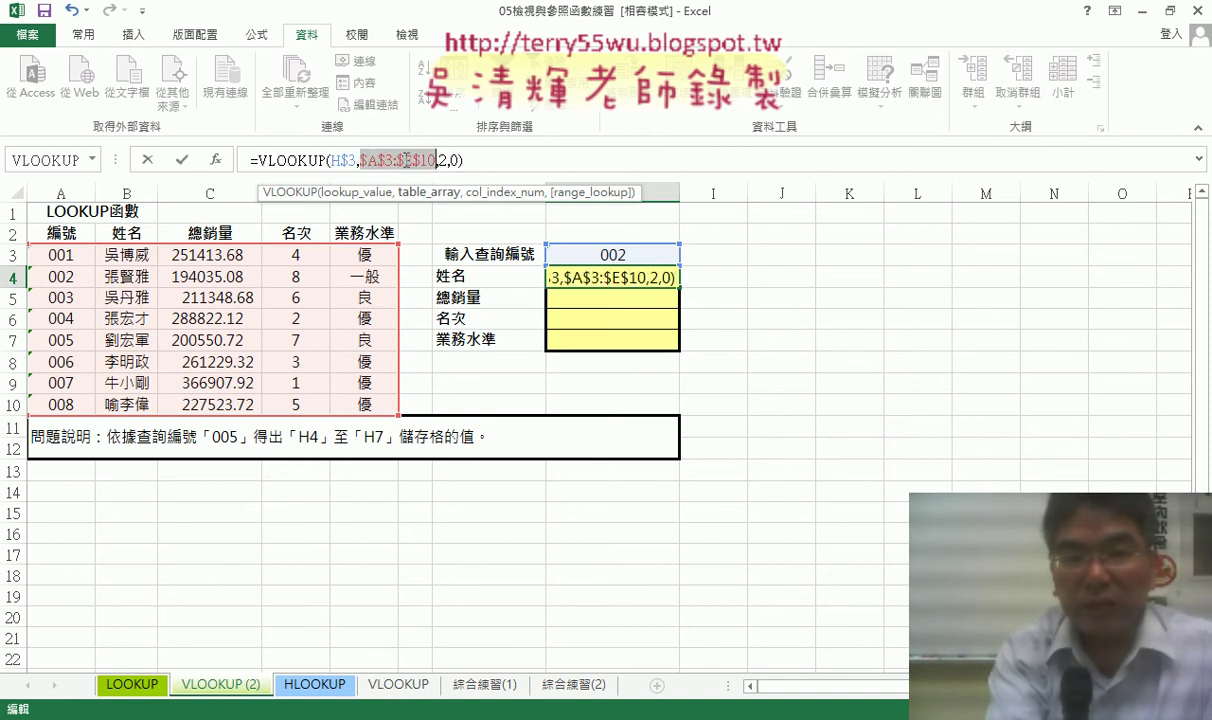
key(F4)
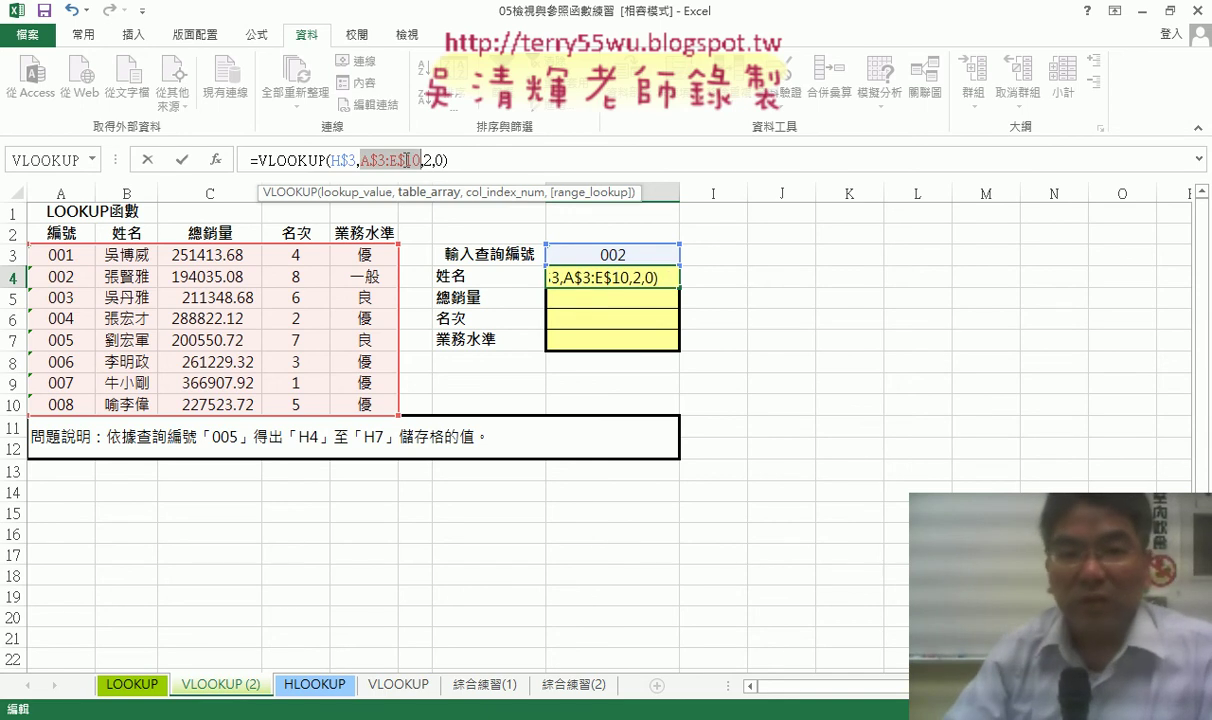
click(427, 158)
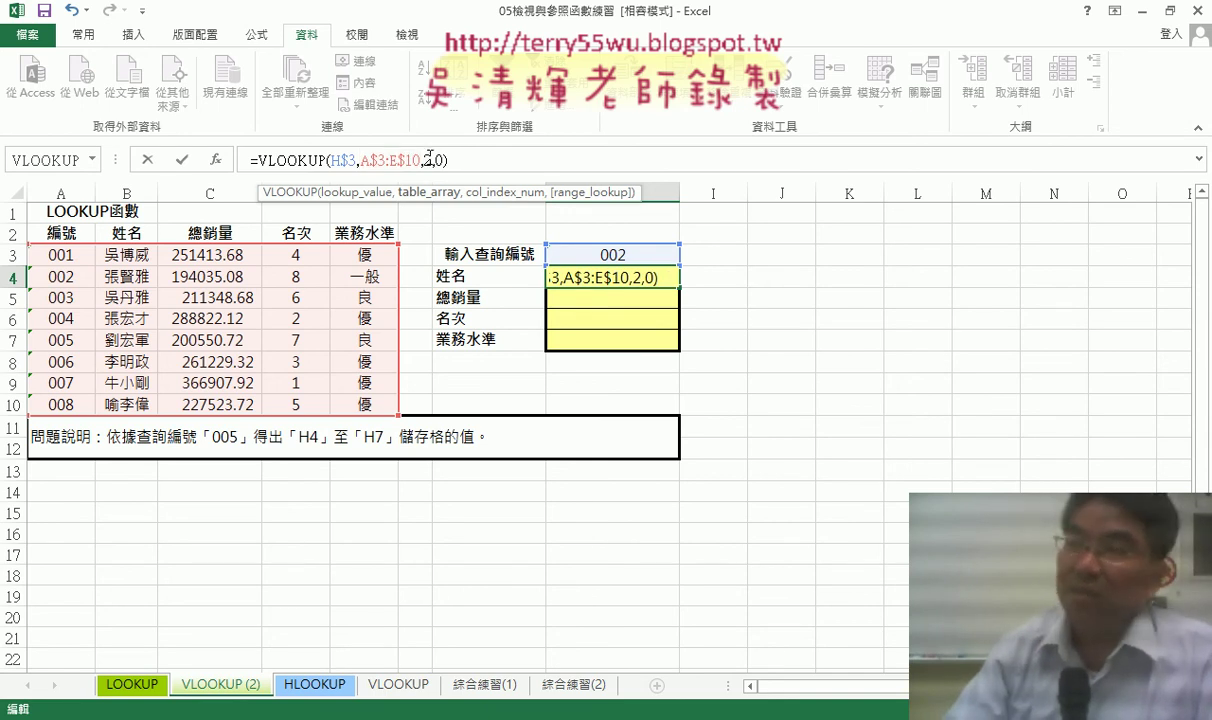
double_click(428, 160)
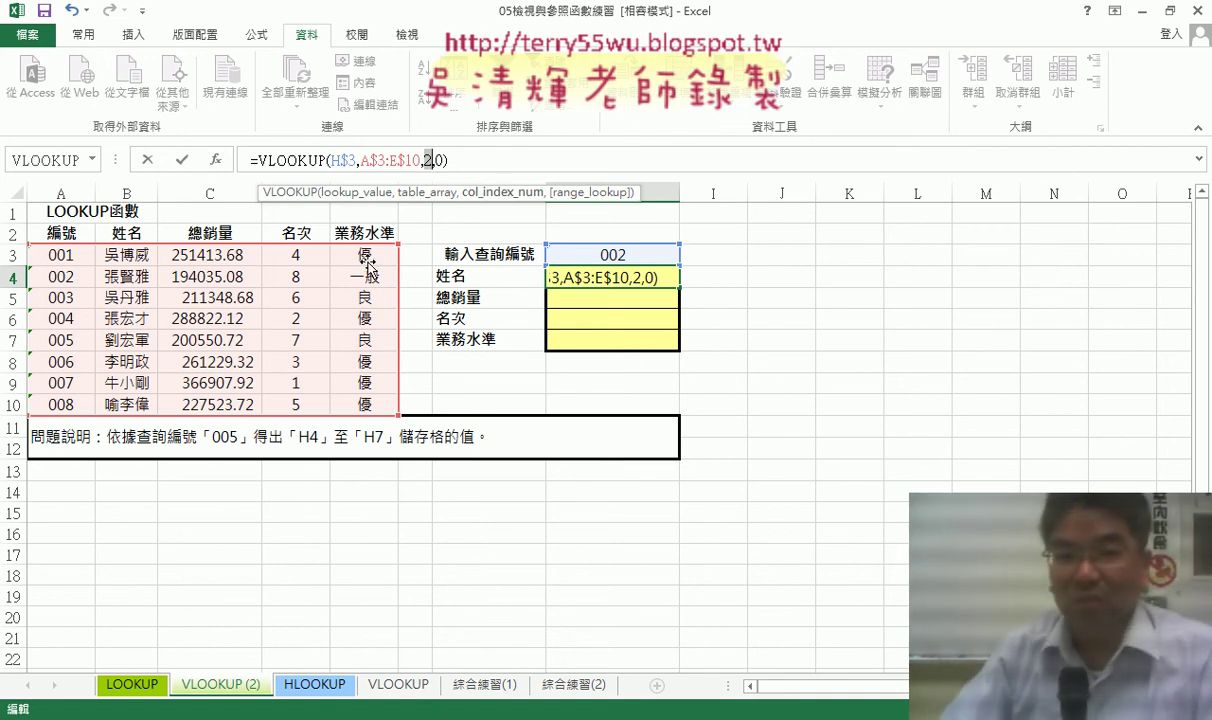
click(184, 163)
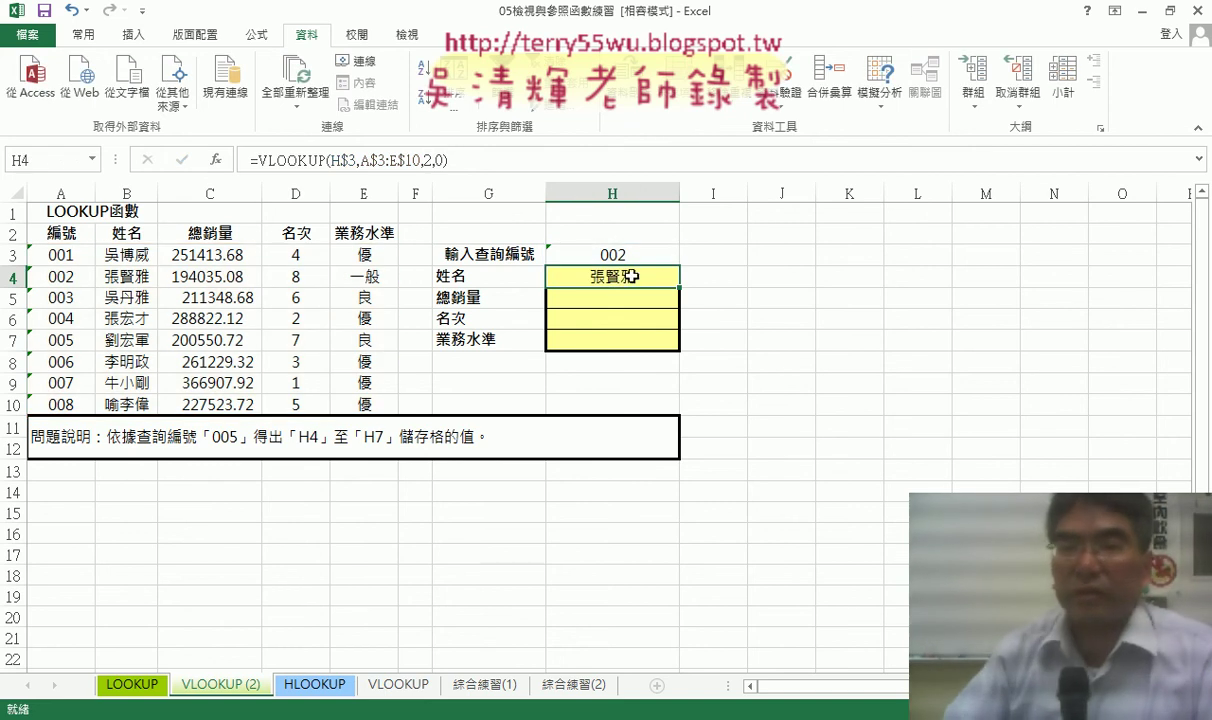
click(610, 251)
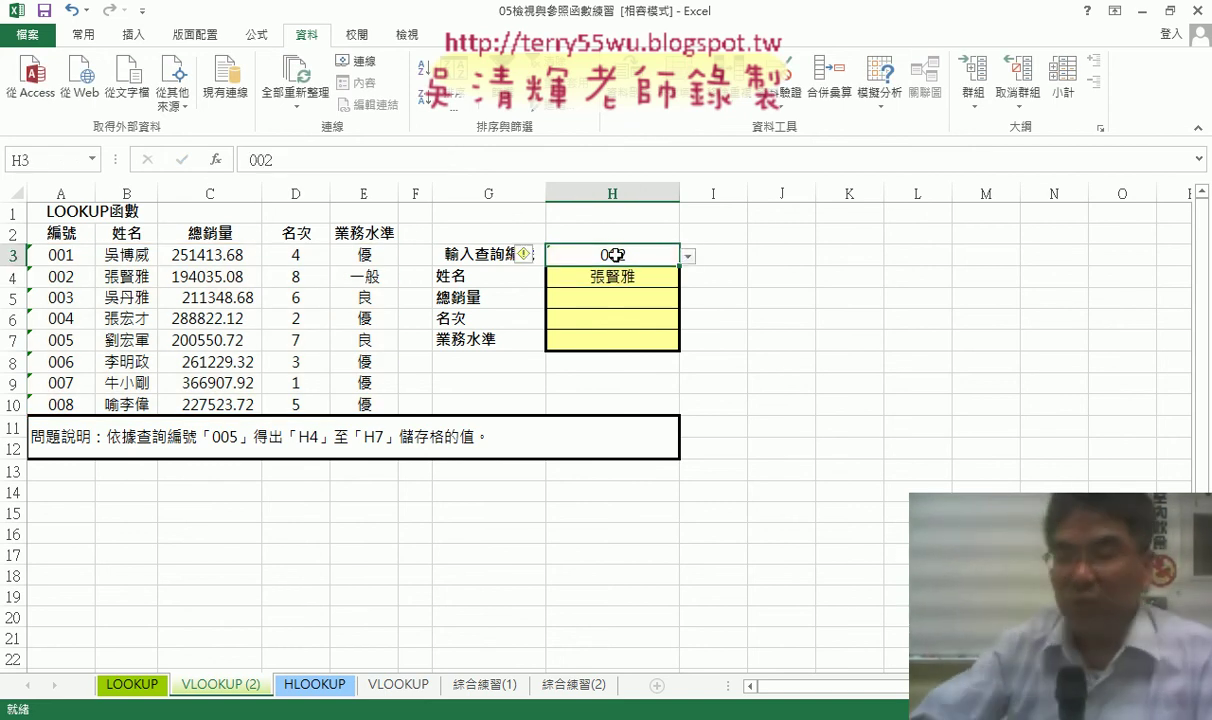
click(622, 276)
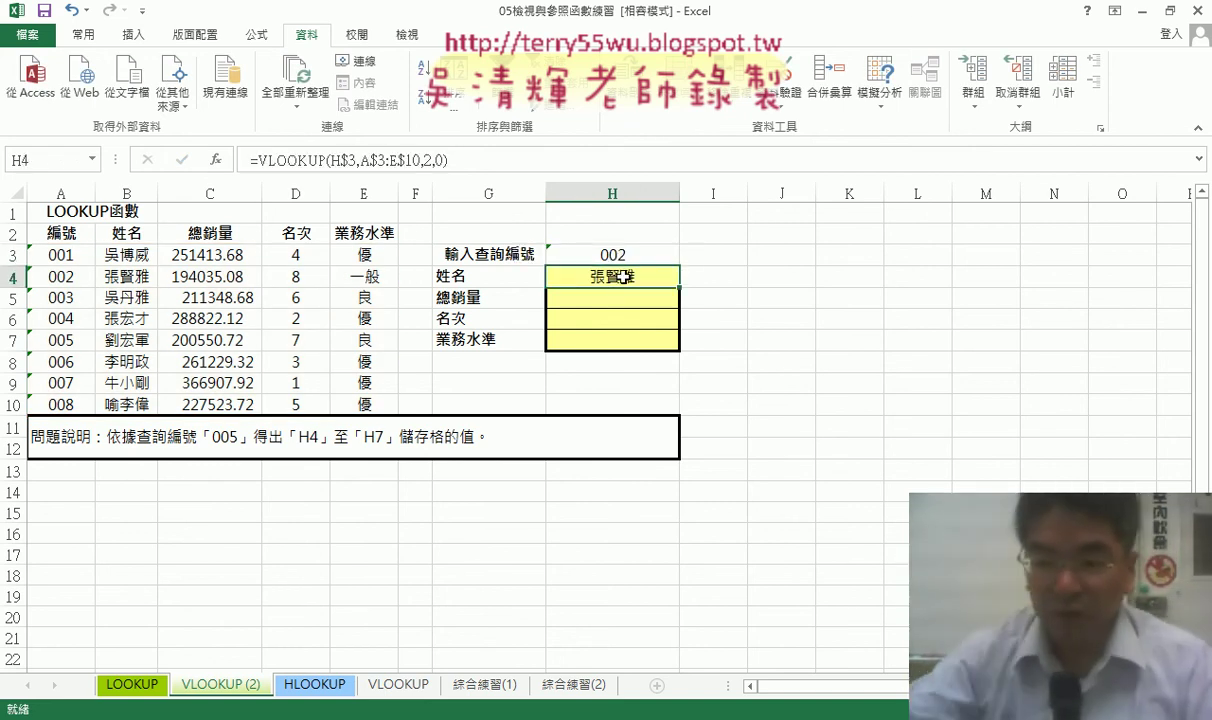